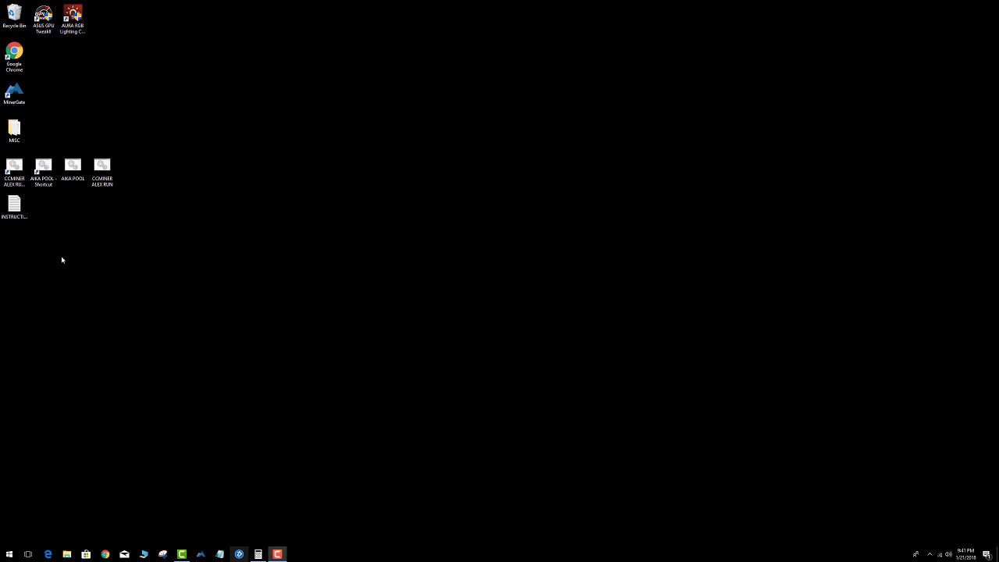
- Browse to STORAGE (D:) > MINING > DIGIBYTE > MINERS and select the ccminer-alexis78 folder
click(67, 554)
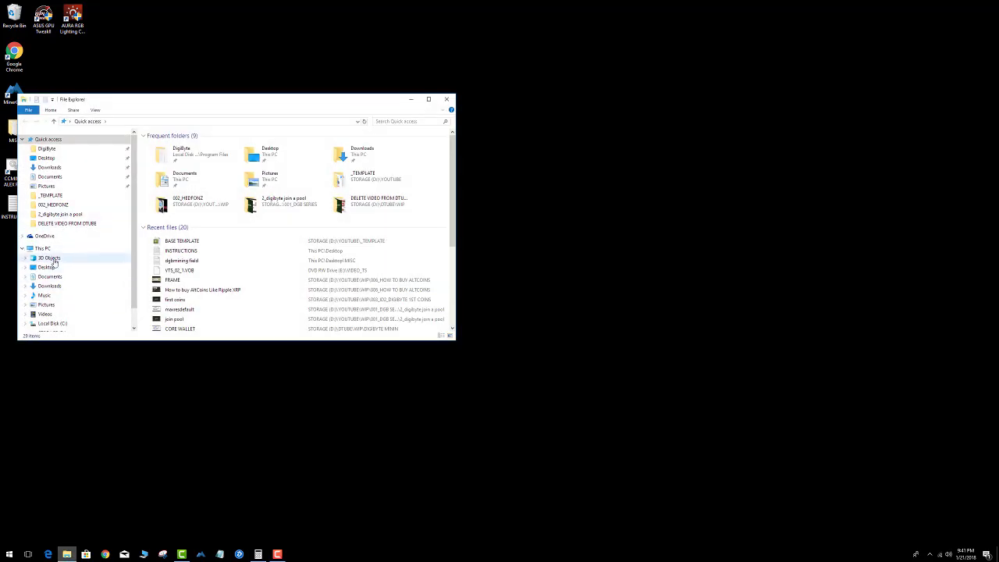
click(45, 314)
scroll(51, 311, down, 1)
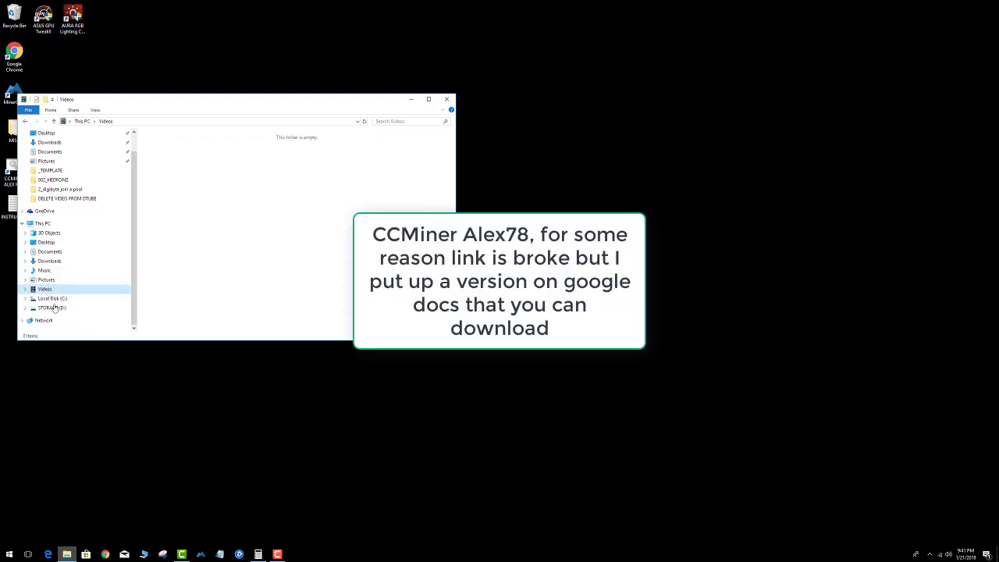
click(52, 307)
click(164, 154)
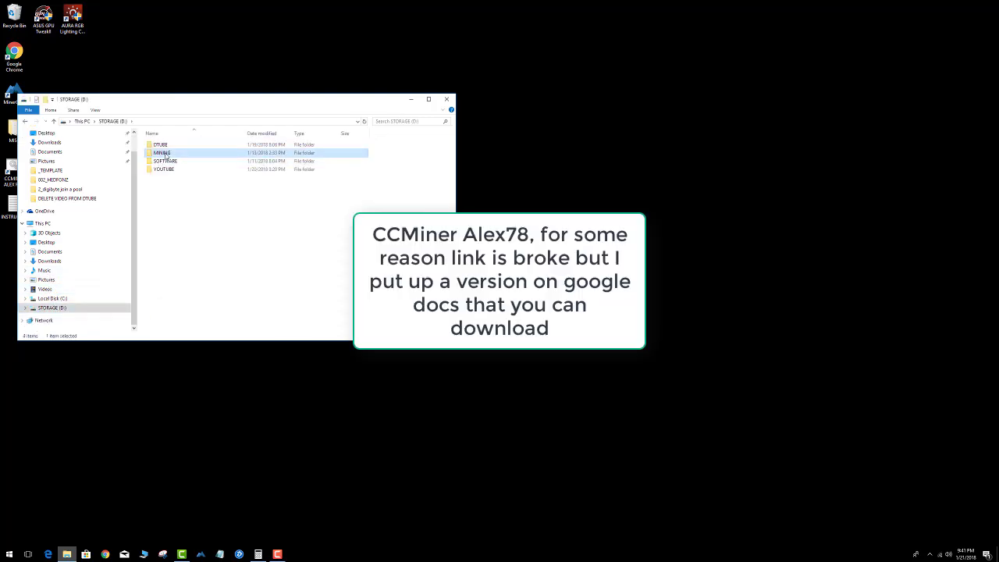
double_click(165, 154)
double_click(164, 168)
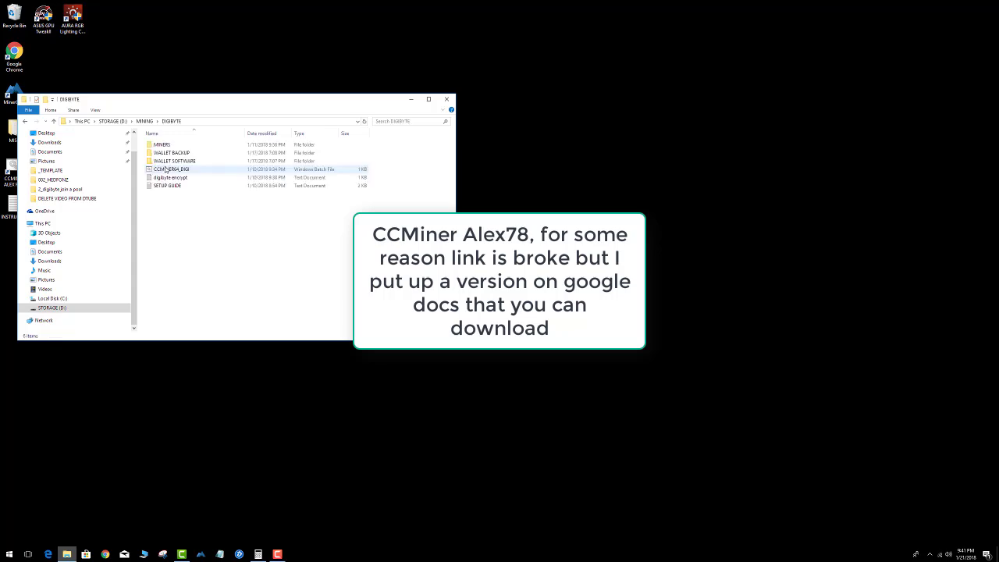
double_click(167, 146)
click(179, 147)
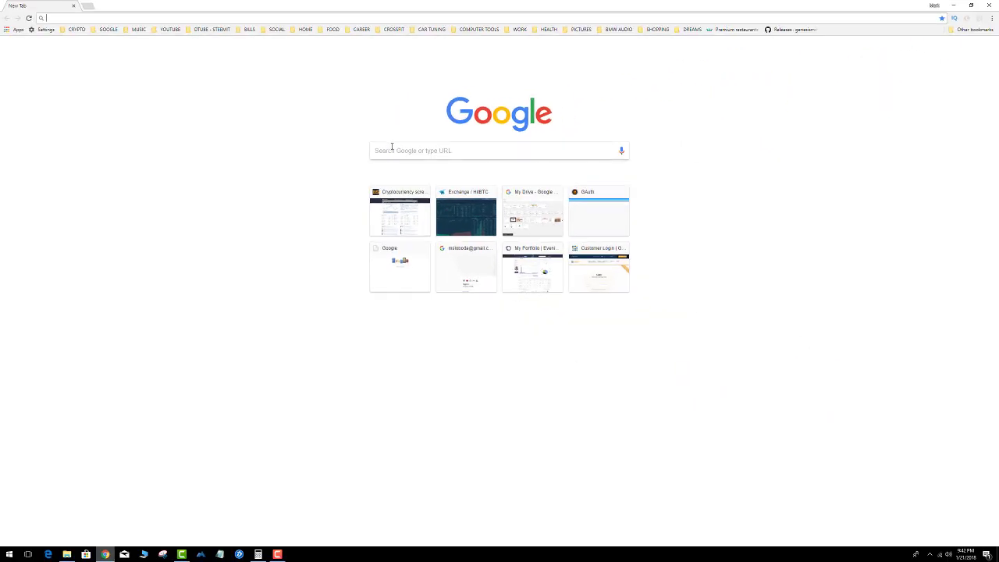
- Search Chrome for ccminer Alexis78 and open the GitHub releases result, which shows a 404 page
drag(366, 18, 422, 152)
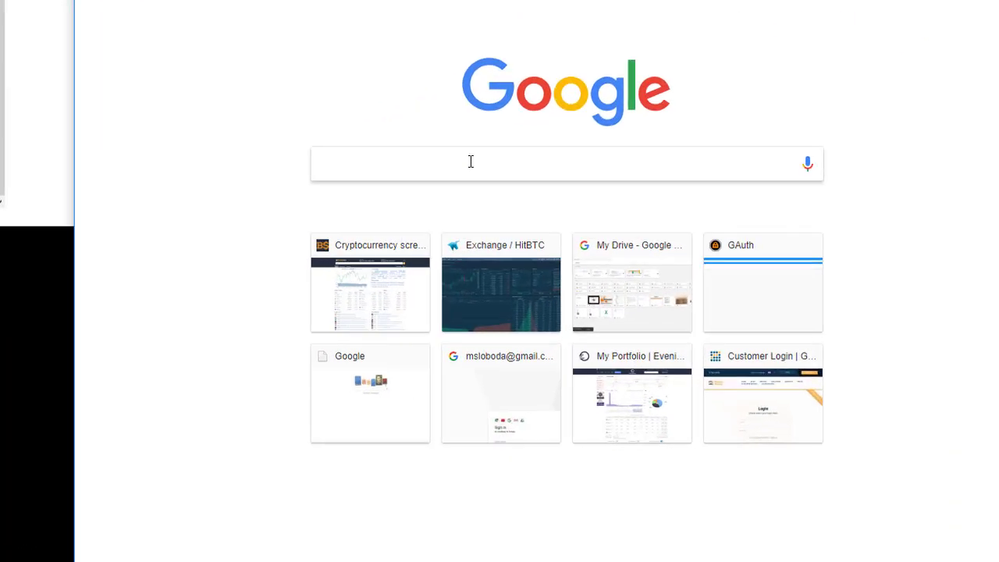
text(CC)
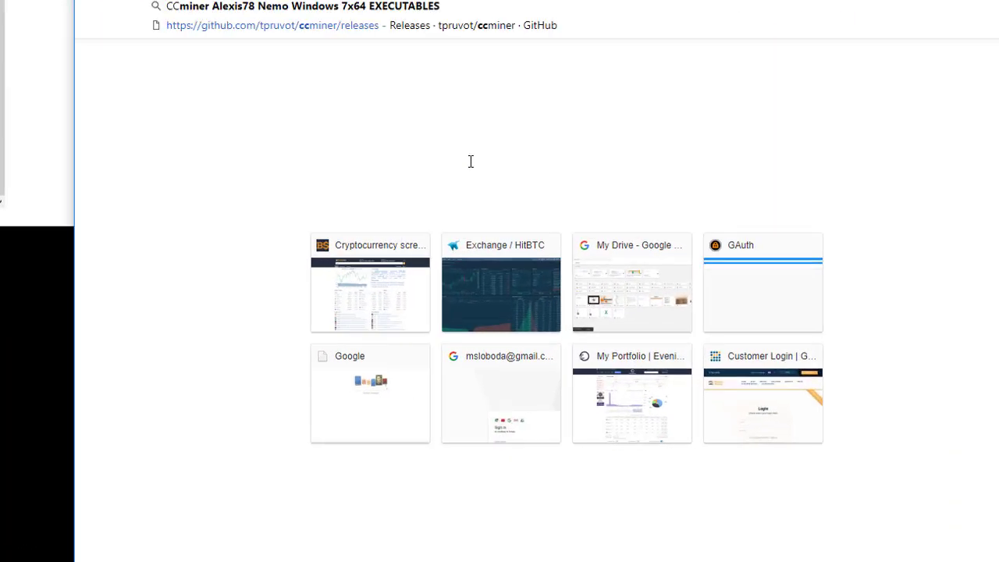
text(MIN)
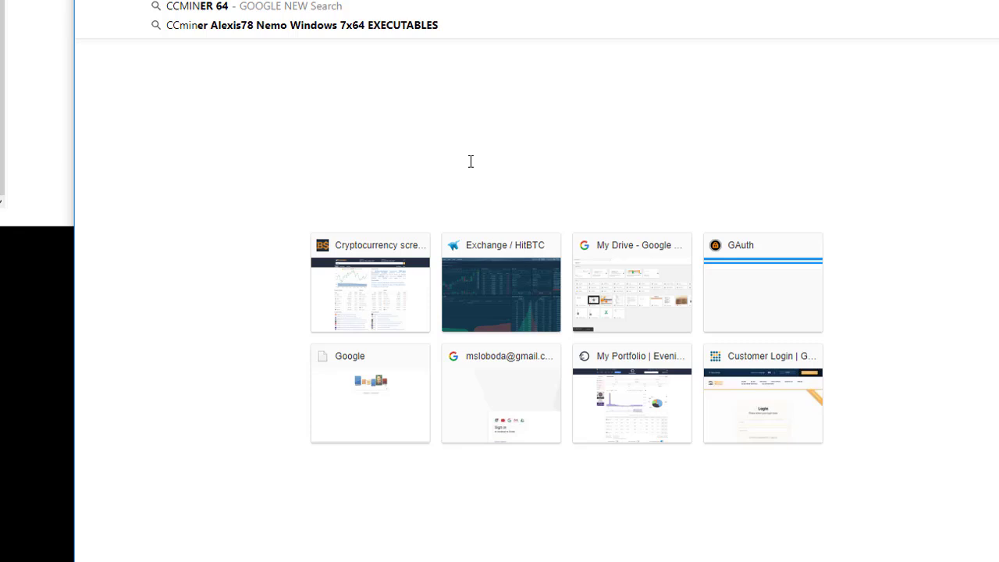
key(Down)
key(Return)
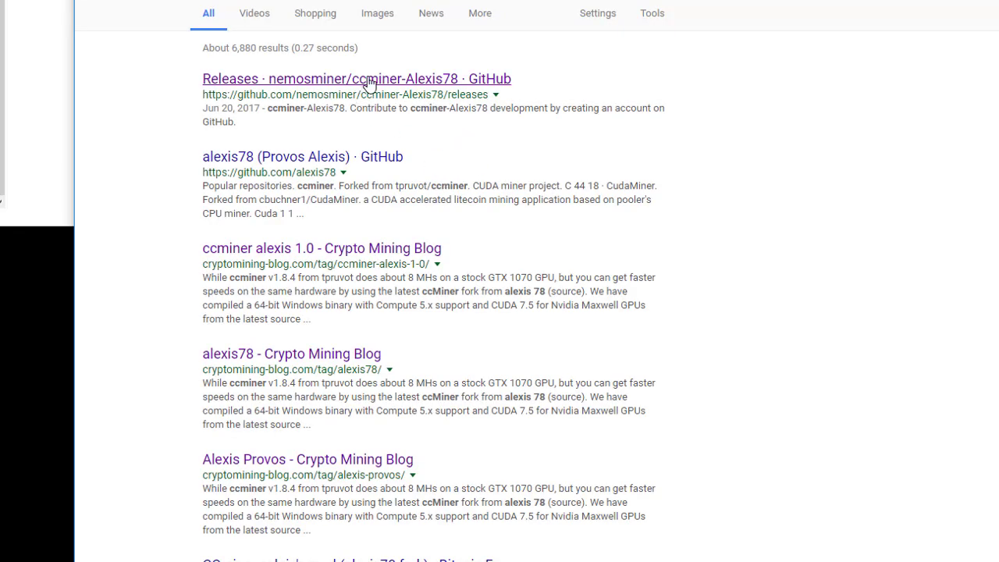
click(370, 79)
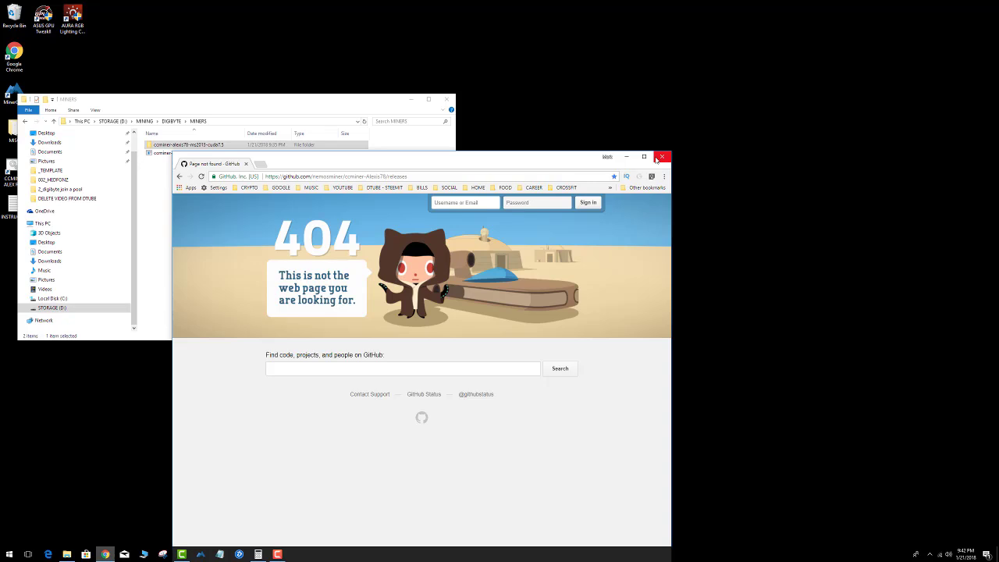
- Extract the desktop ccminer_ALEX78 zip into its suggested ccminer_ALEX78 folder
click(276, 550)
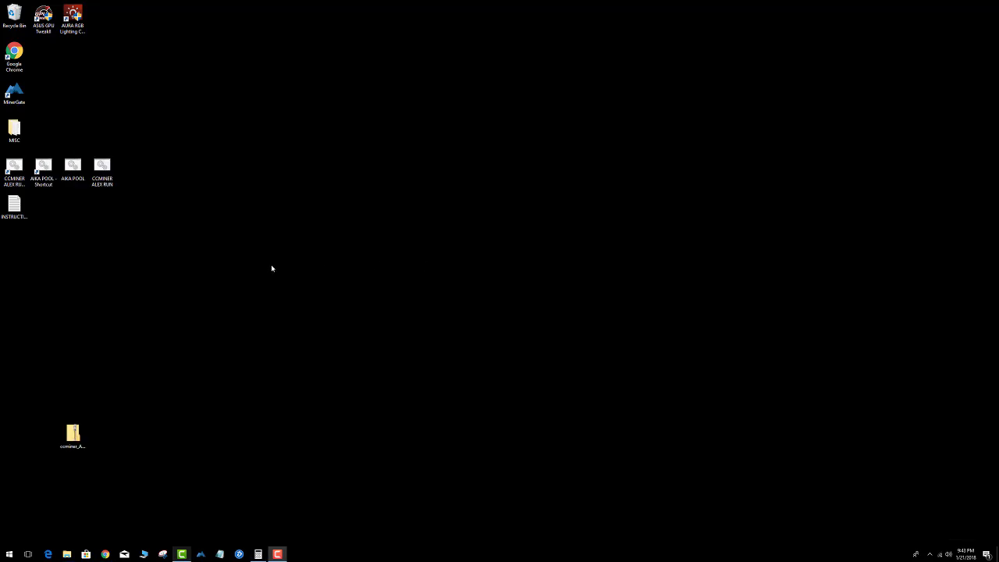
click(70, 437)
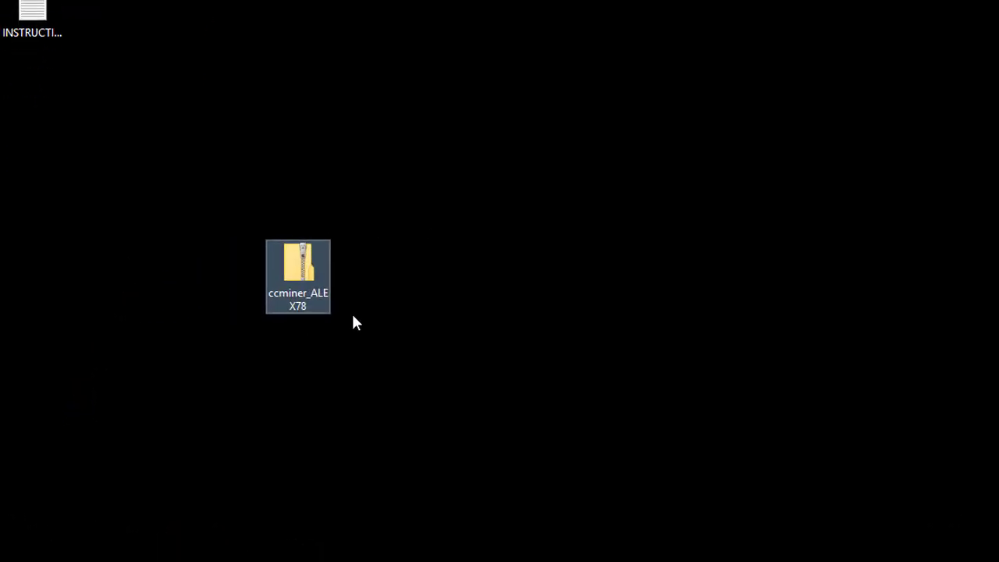
right_click(309, 278)
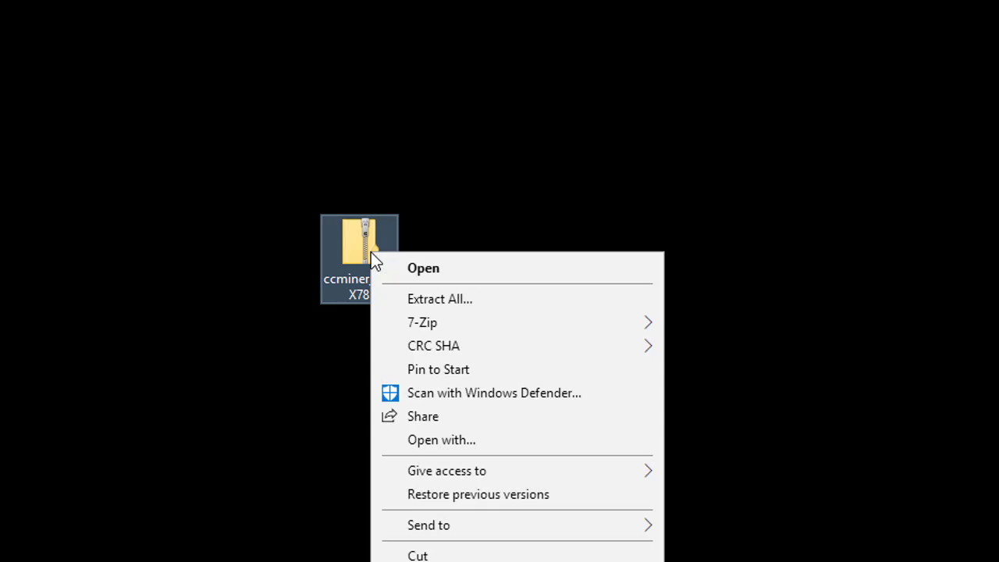
click(423, 300)
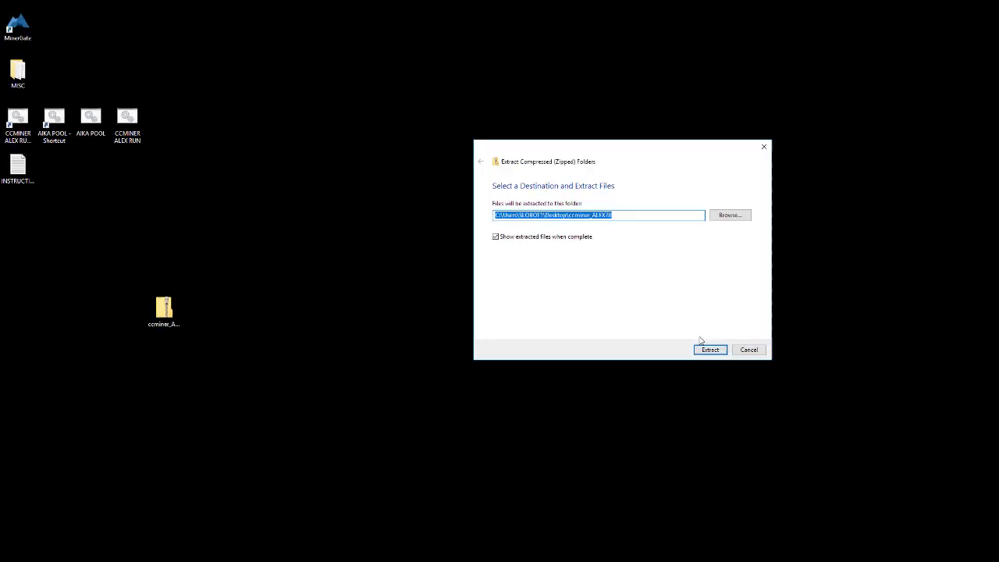
click(710, 349)
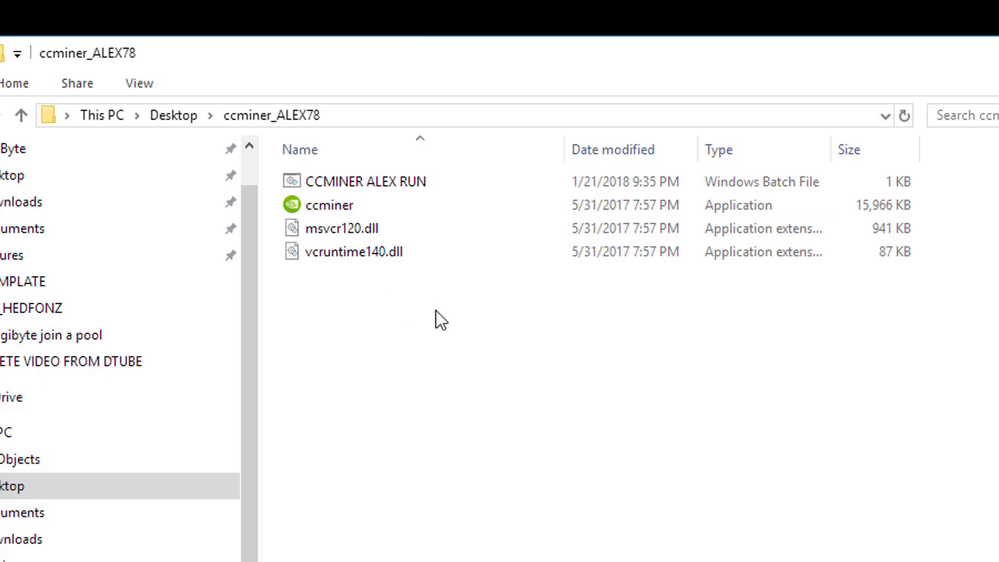
- Open CCMINER ALEX RUN in Notepad and highlight the ccminer program name and algo=skein option
right_click(376, 189)
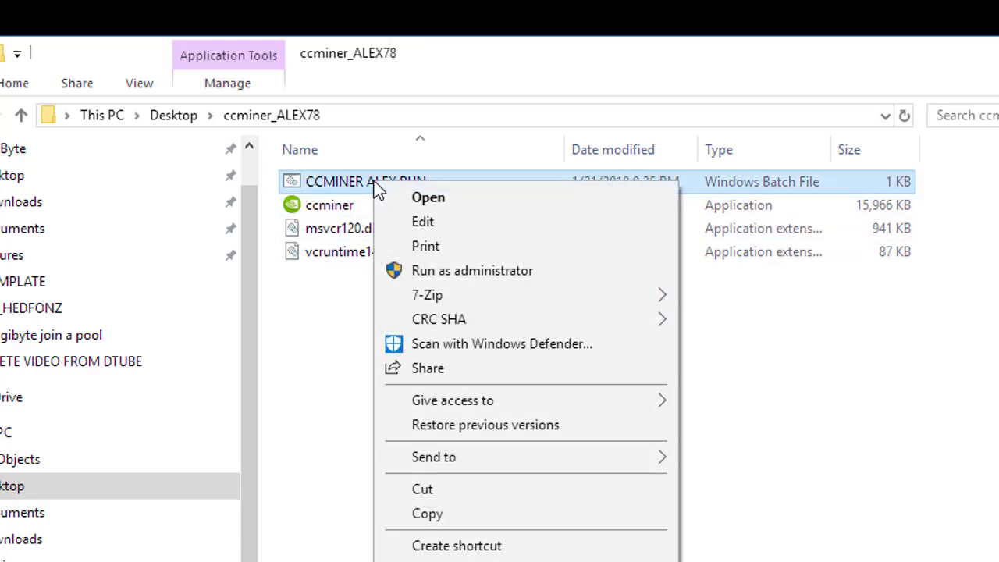
click(421, 221)
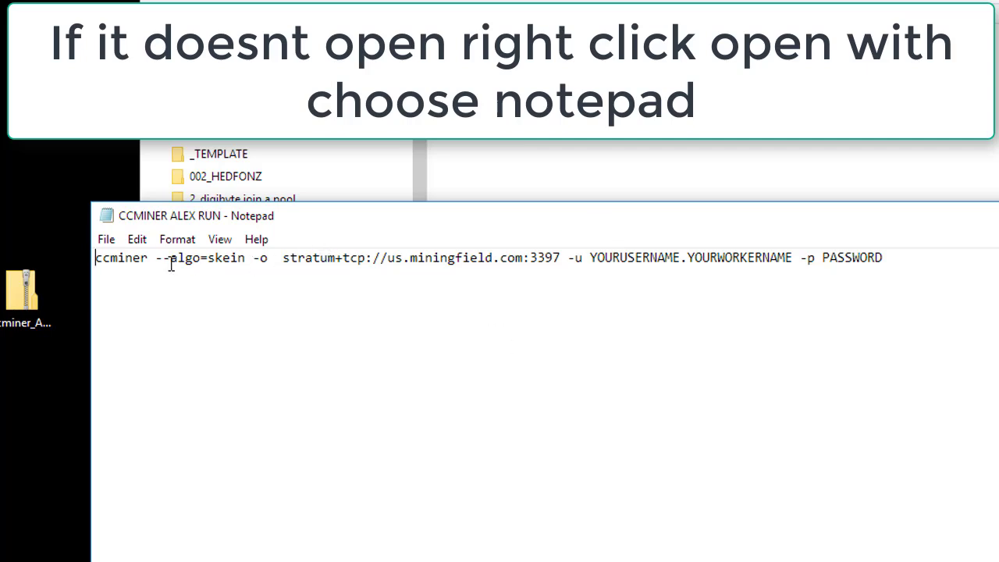
drag(148, 261, 95, 260)
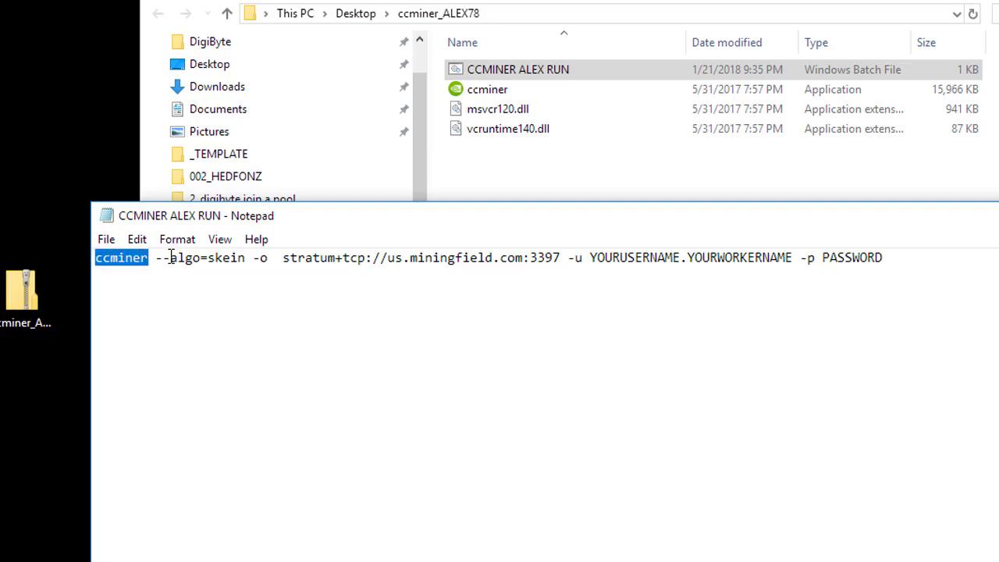
drag(170, 257, 215, 258)
- Highlight the us.miningfield.com:3397 stratum pool URL in the command
click(247, 259)
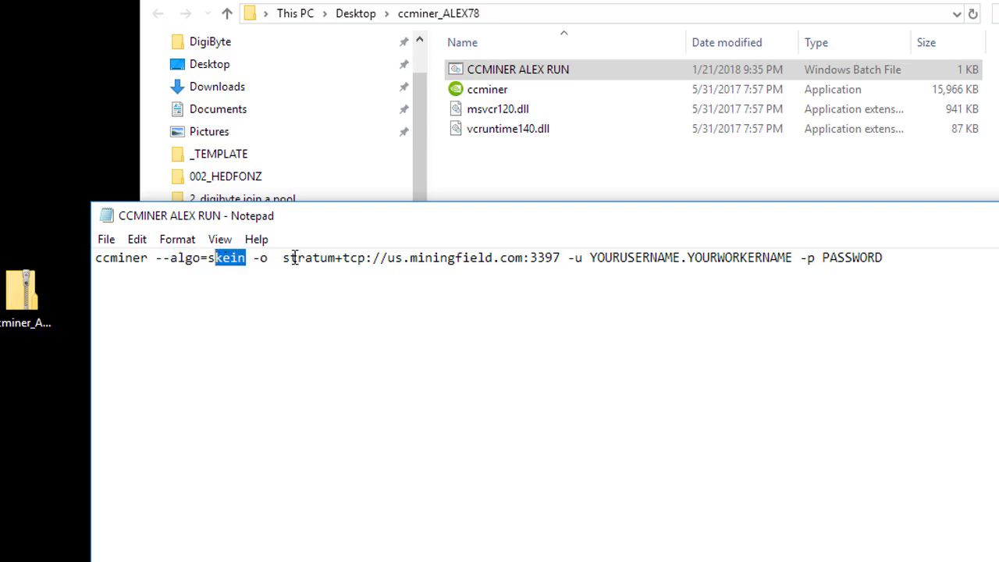
drag(282, 257, 560, 251)
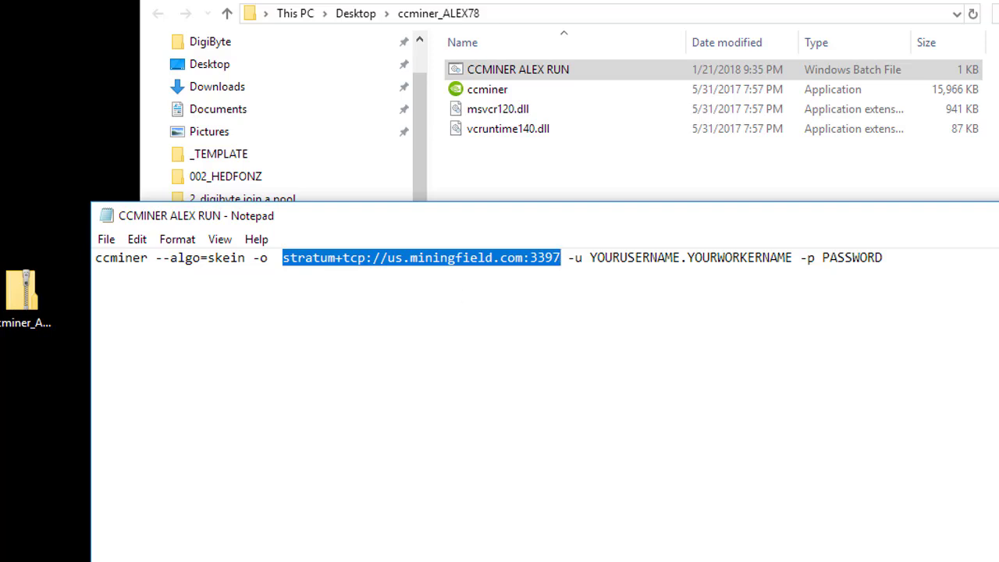
click(203, 111)
key(alt+Tab)
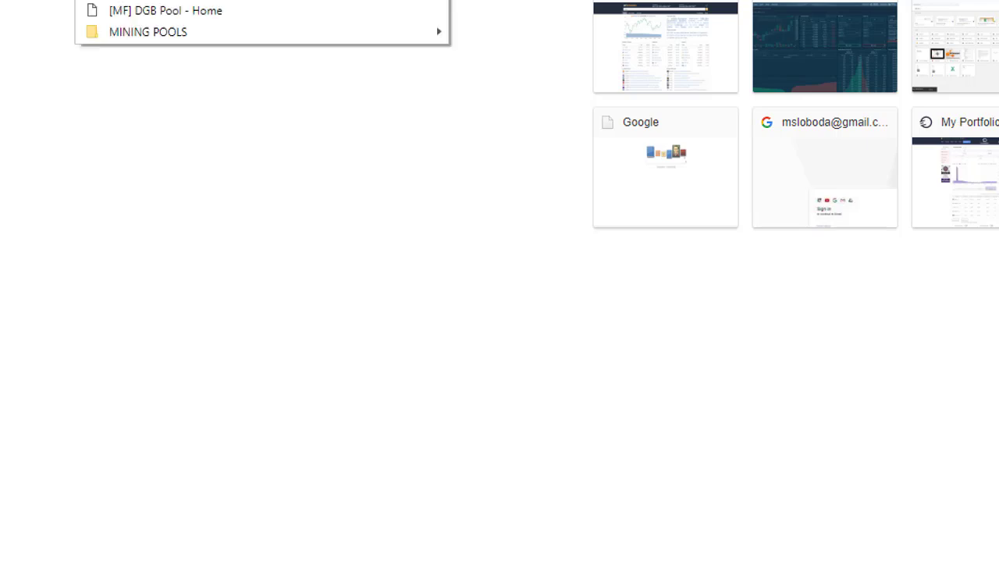
- Open the Miningfield pool bookmark and highlight the four CPU and four GPU stratum port addresses
click(121, 11)
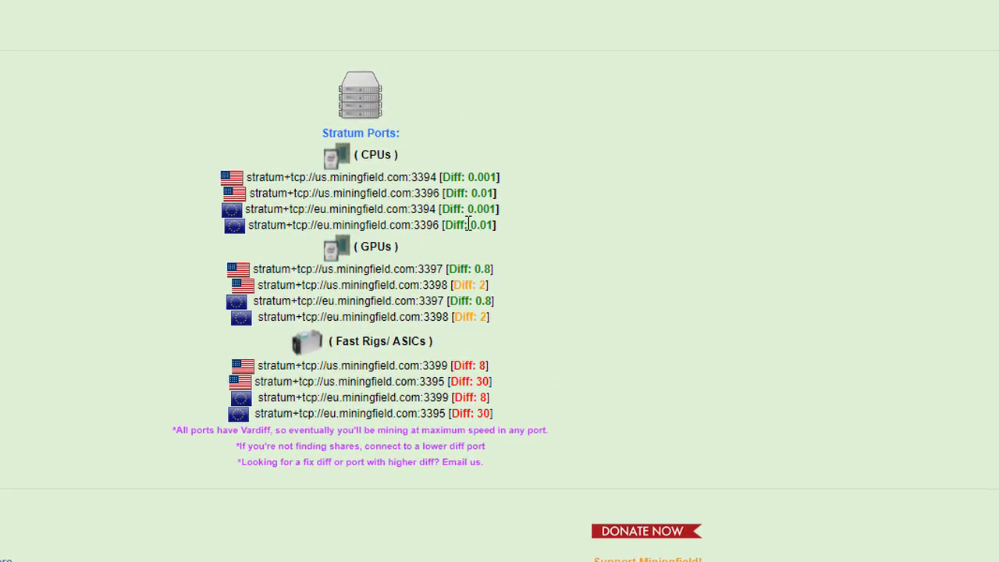
drag(195, 178, 346, 247)
drag(209, 269, 511, 316)
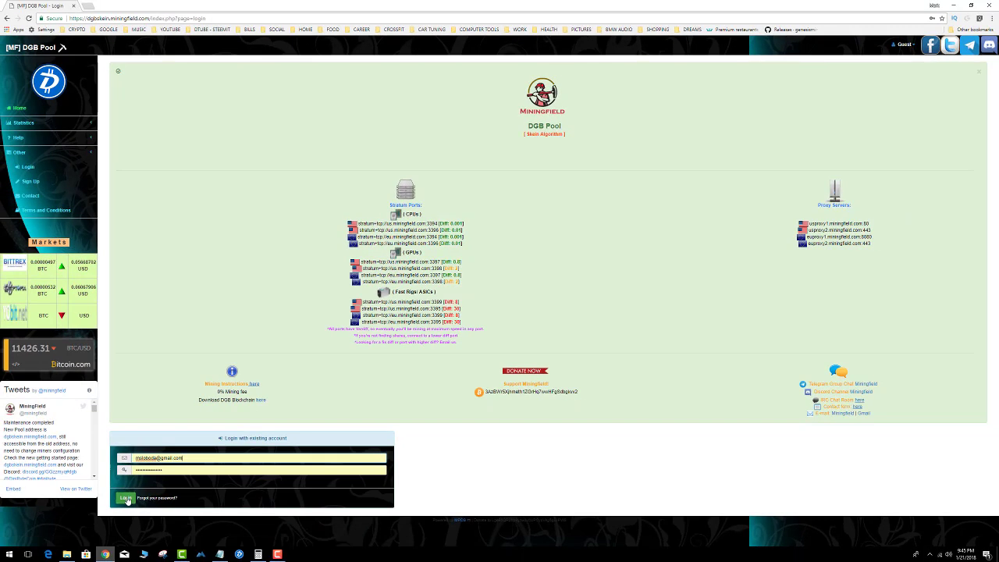
- Log in to the pool account, expand My Account, and minimize Chrome to return to Notepad
click(127, 499)
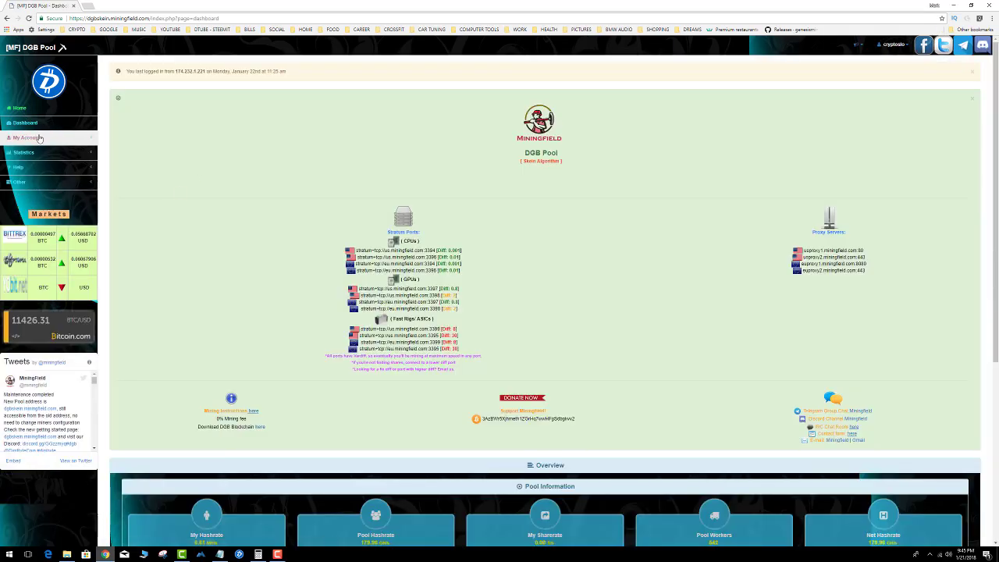
click(39, 138)
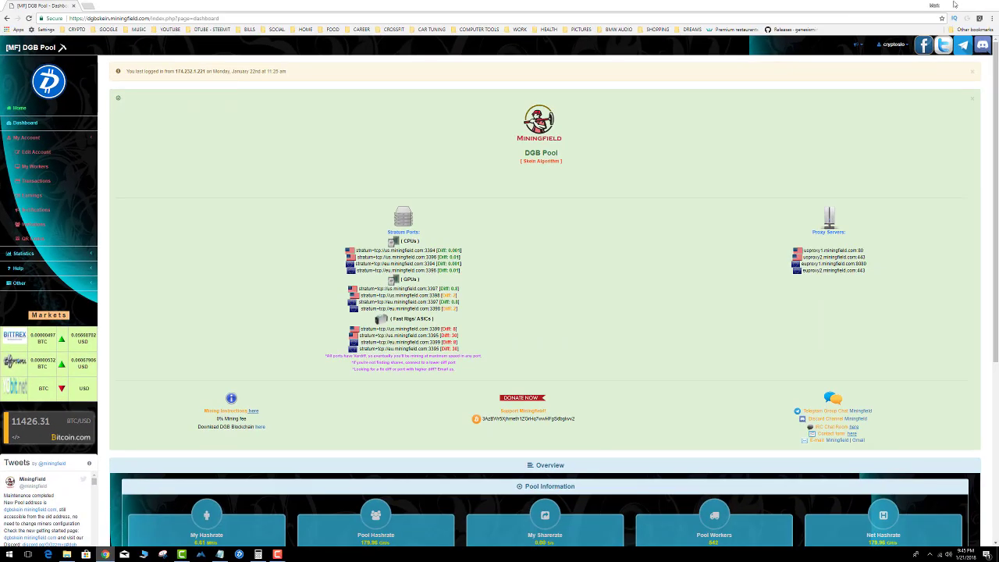
click(981, 6)
- Replace YOURUSERNAME in the ccminer command with a sample username, correcting typos along the way
click(406, 306)
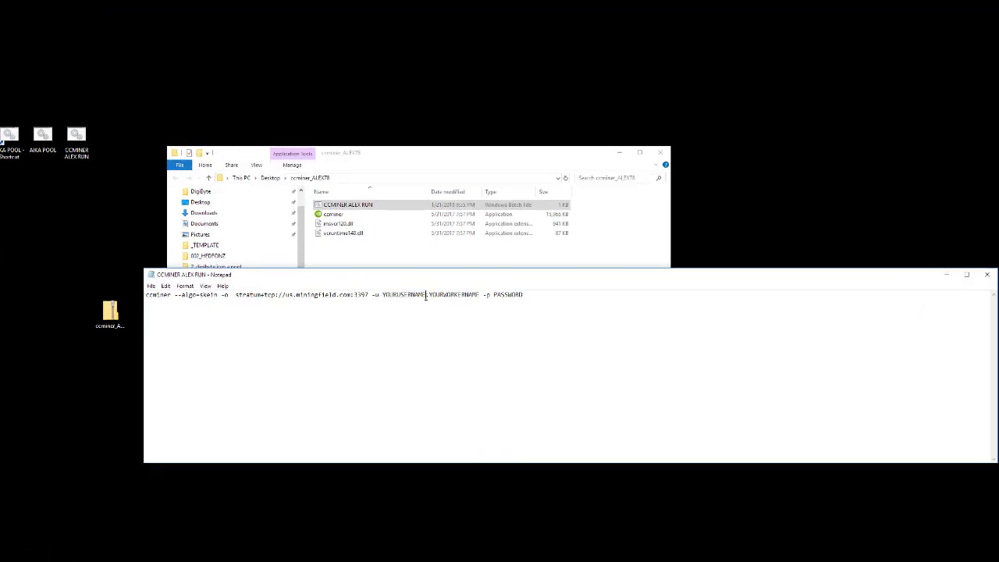
drag(405, 305, 370, 305)
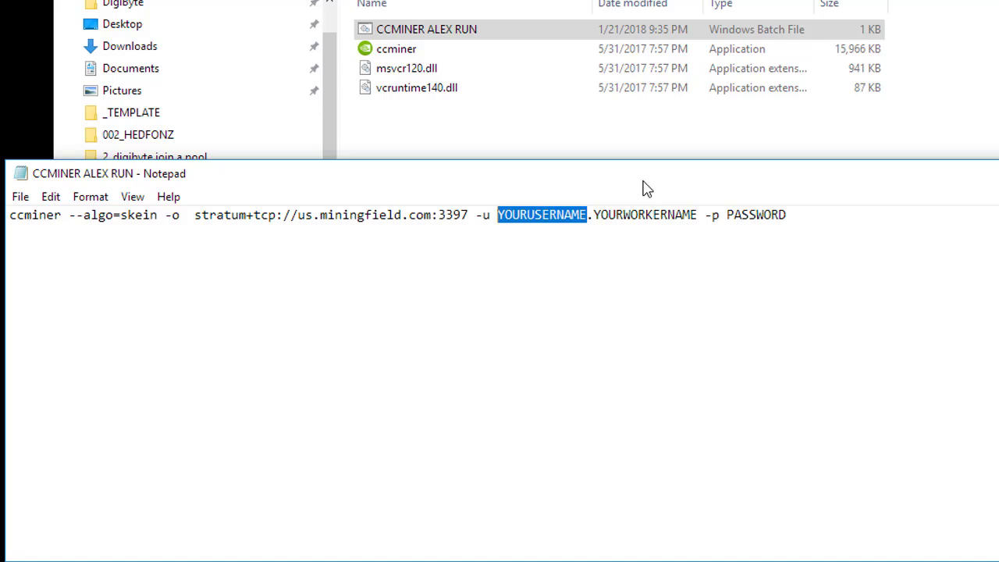
text(jO)
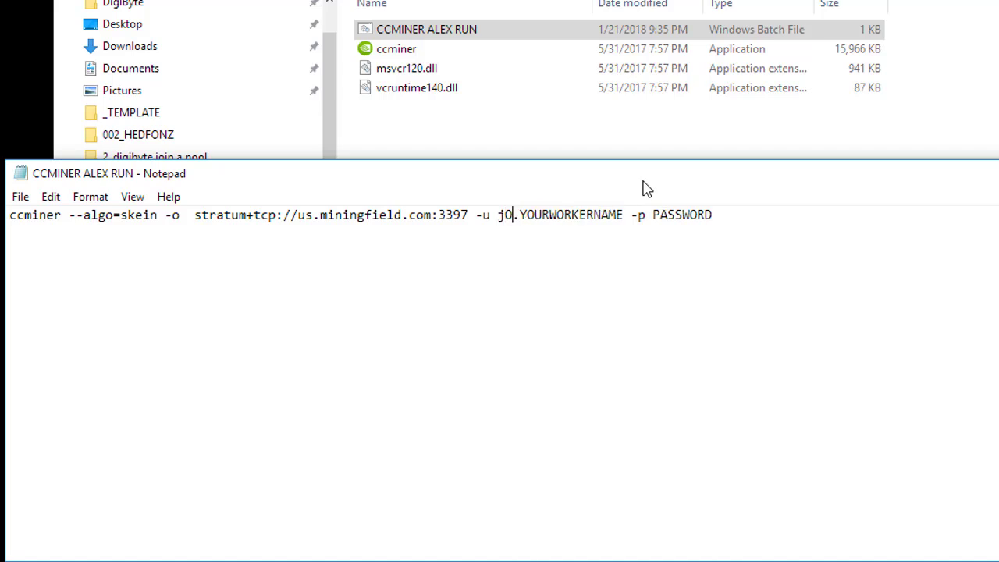
key(BackSpace)
key(BackSpace)
text(jO)
key(BackSpace)
key(BackSpace)
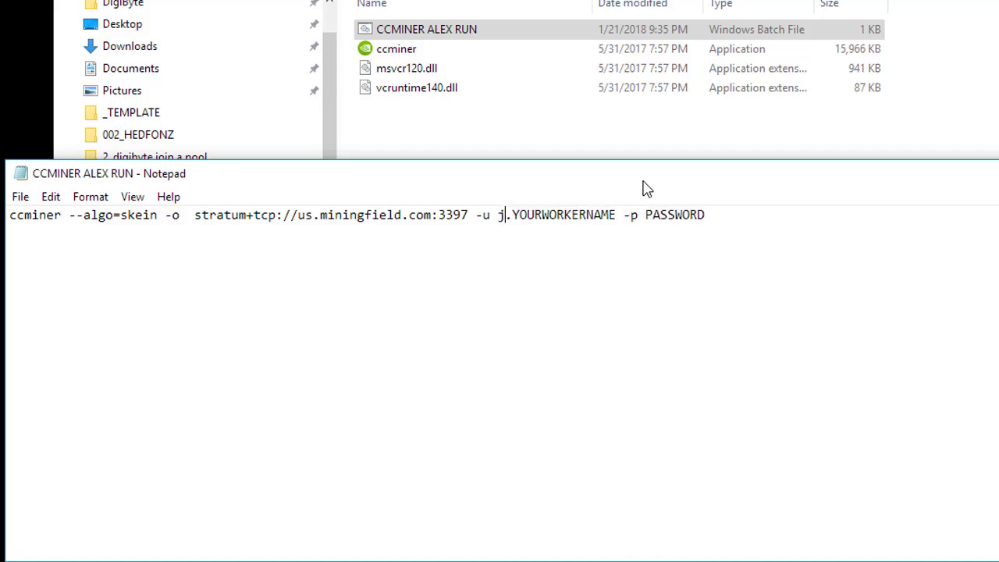
text(joecool)
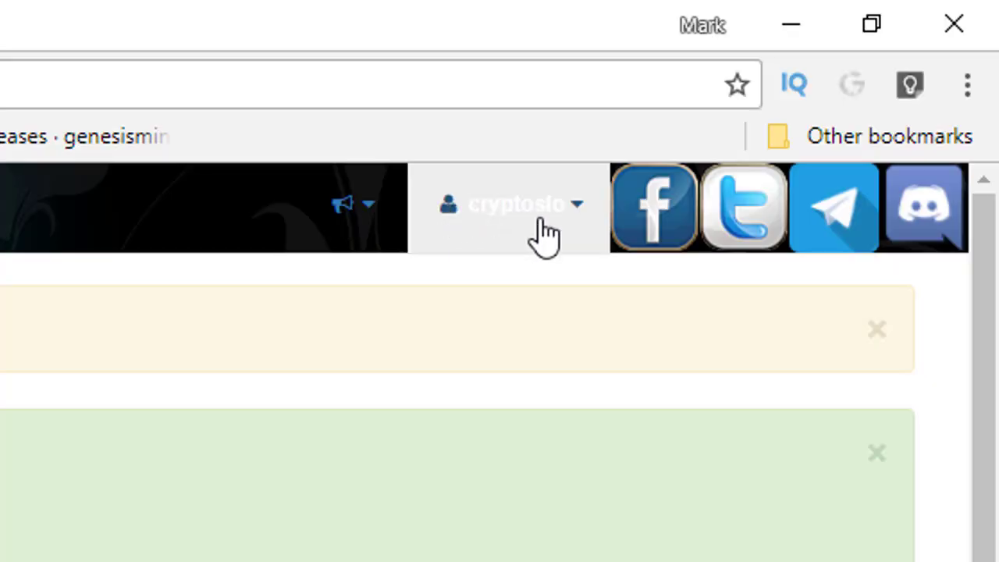
- Open the pool's account menu to read the signed-in username, then close it
click(546, 230)
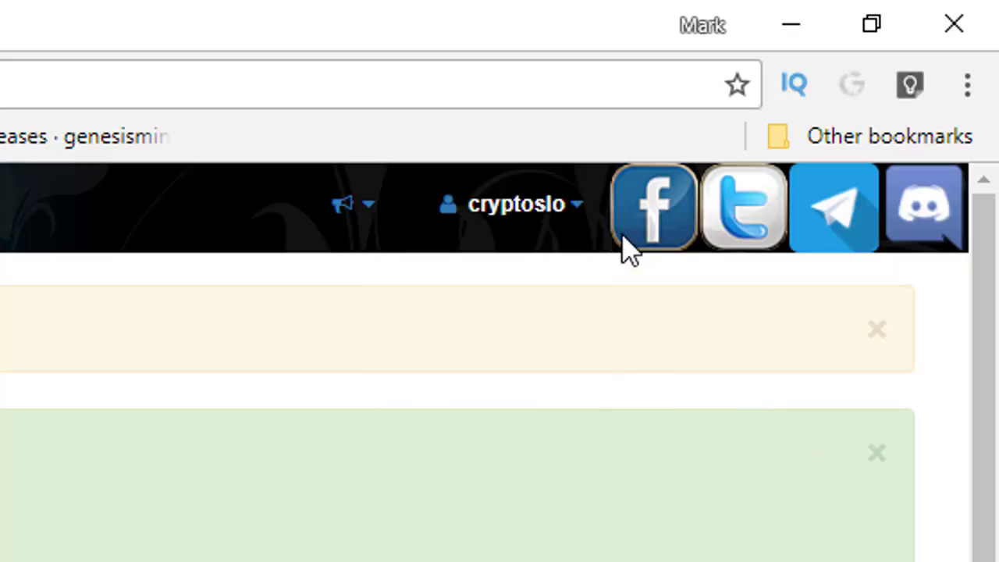
click(504, 237)
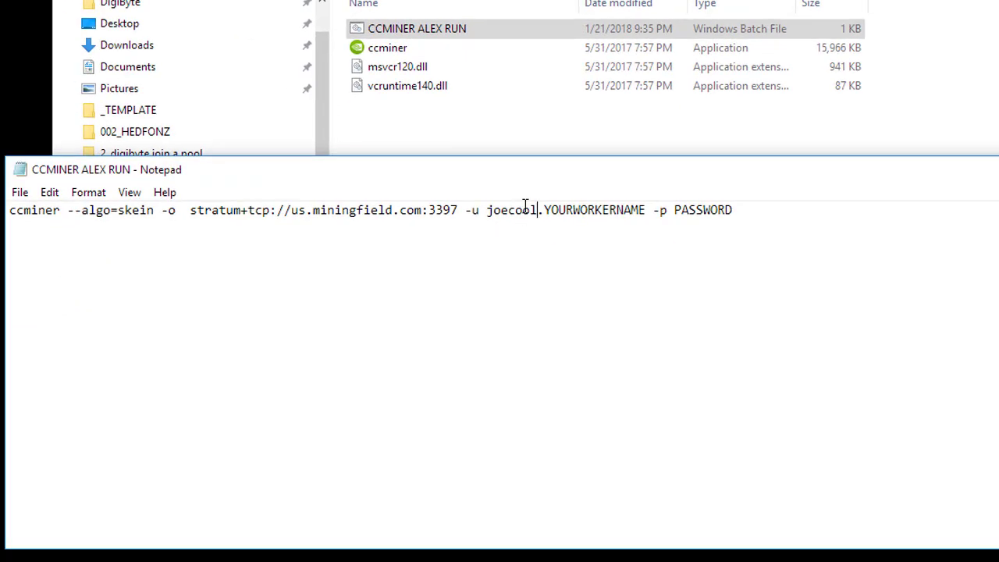
- Replace the sample username with the pool account username and YOURWORKERNAME with myworker
key(BackSpace)
key(BackSpace)
key(BackSpace)
key(BackSpace)
key(BackSpace)
key(BackSpace)
key(BackSpace)
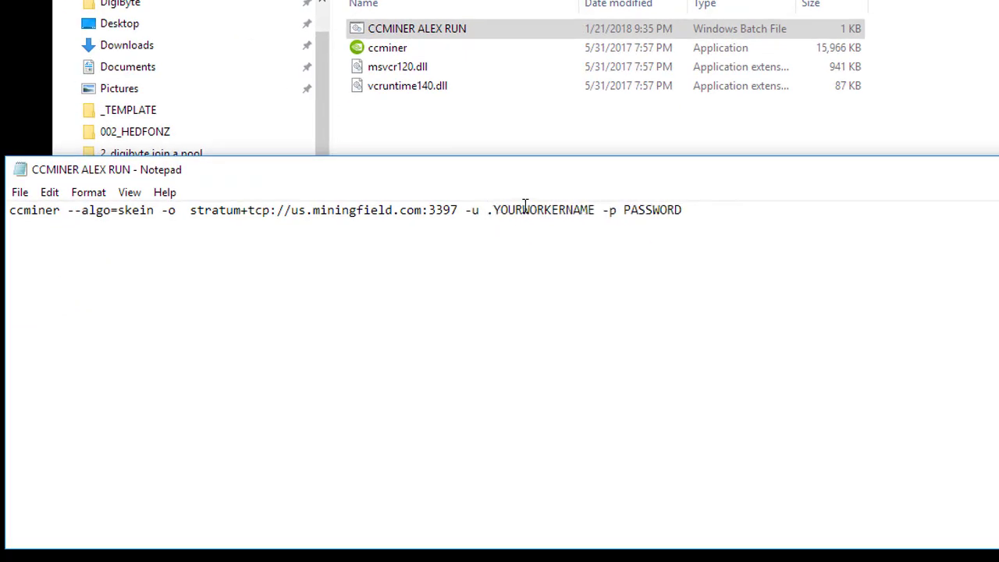
text(cryptoslo)
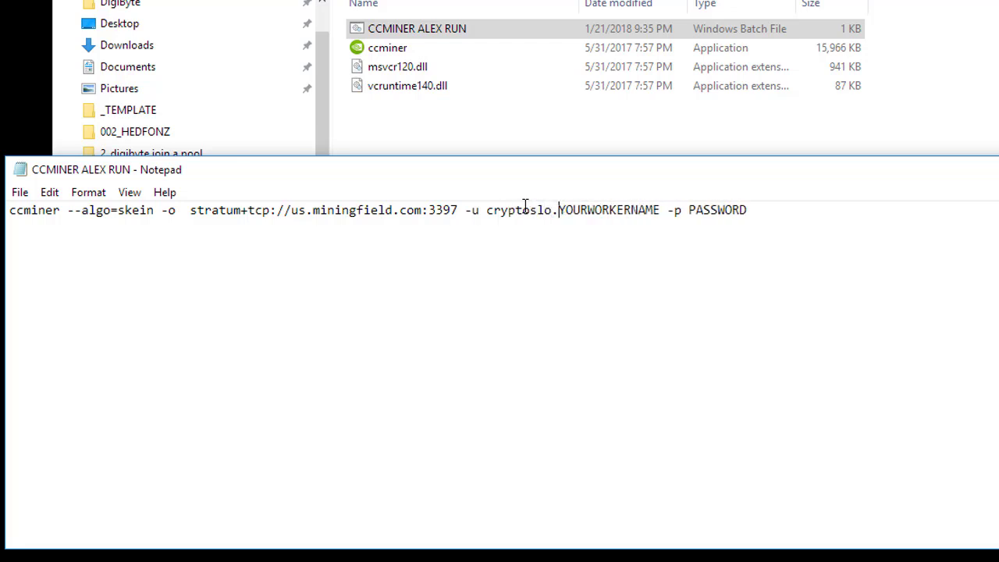
key(Delete)
key(Delete)
key(Delete)
key(Delete)
key(Delete)
key(Delete)
key(Delete)
key(Delete)
key(Delete)
key(Delete)
key(Delete)
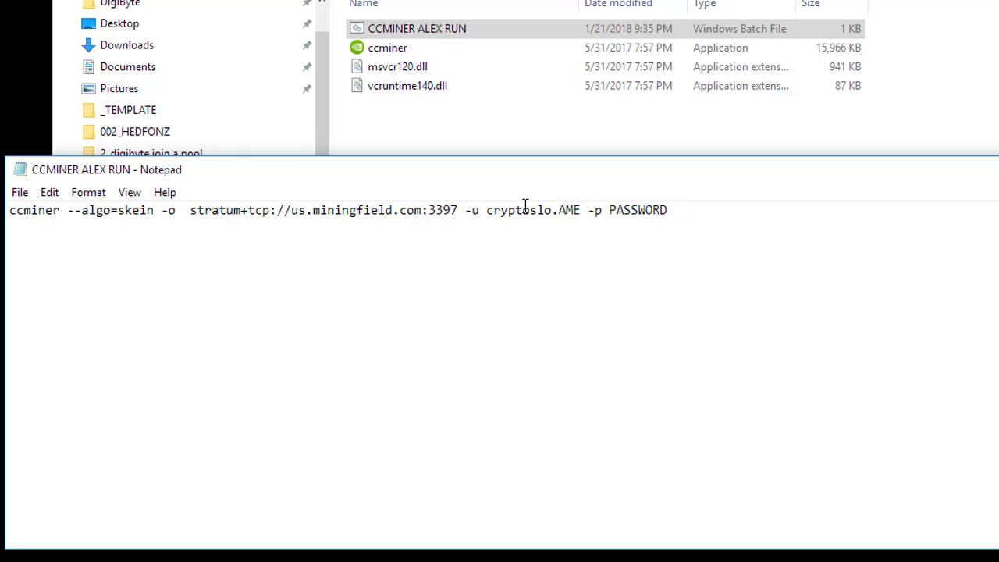
key(Delete)
key(Delete)
key(Delete)
text(mywo)
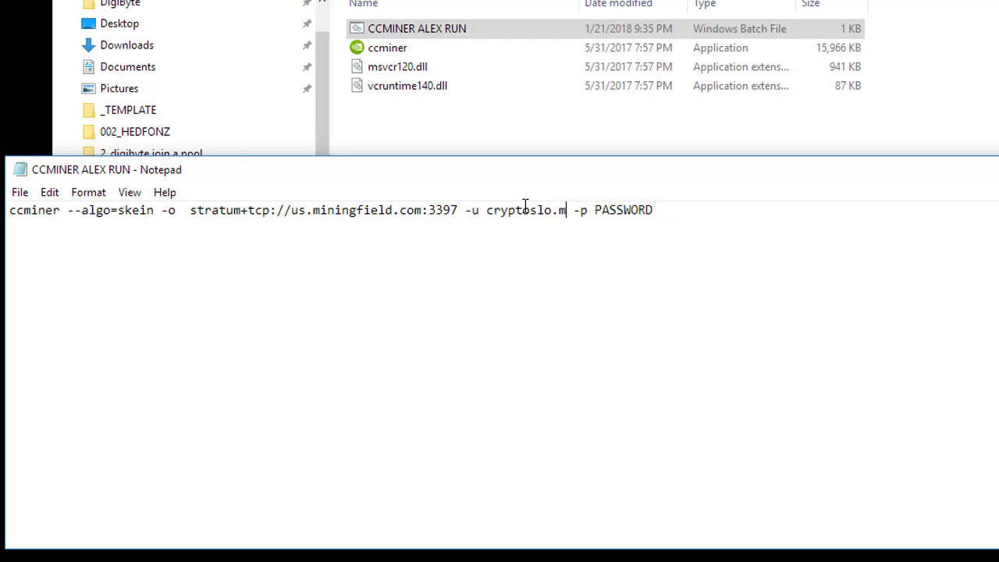
text(rker)
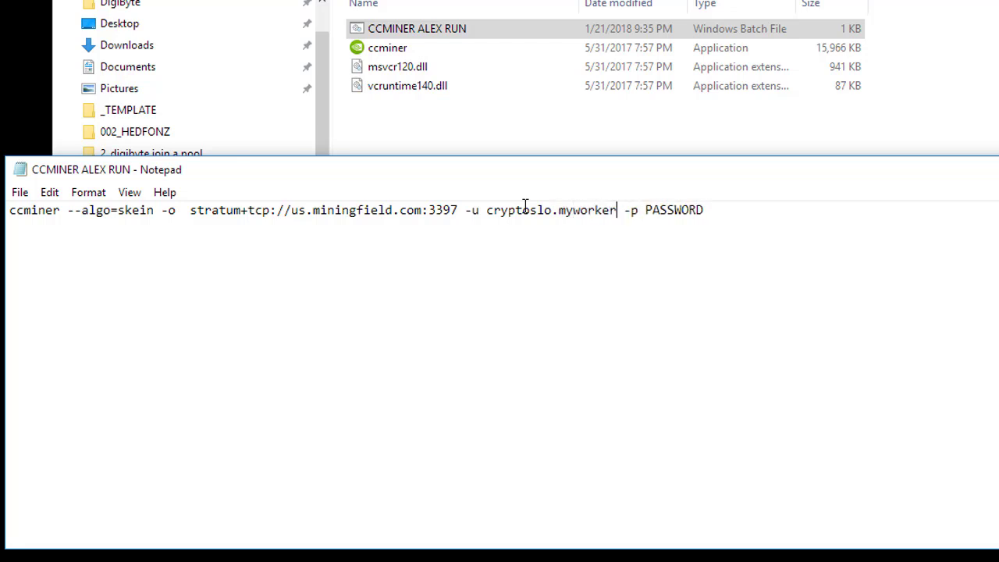
- Replace the PASSWORD placeholder with the worker's password
click(707, 215)
key(BackSpace)
key(BackSpace)
key(BackSpace)
key(BackSpace)
key(BackSpace)
key(BackSpace)
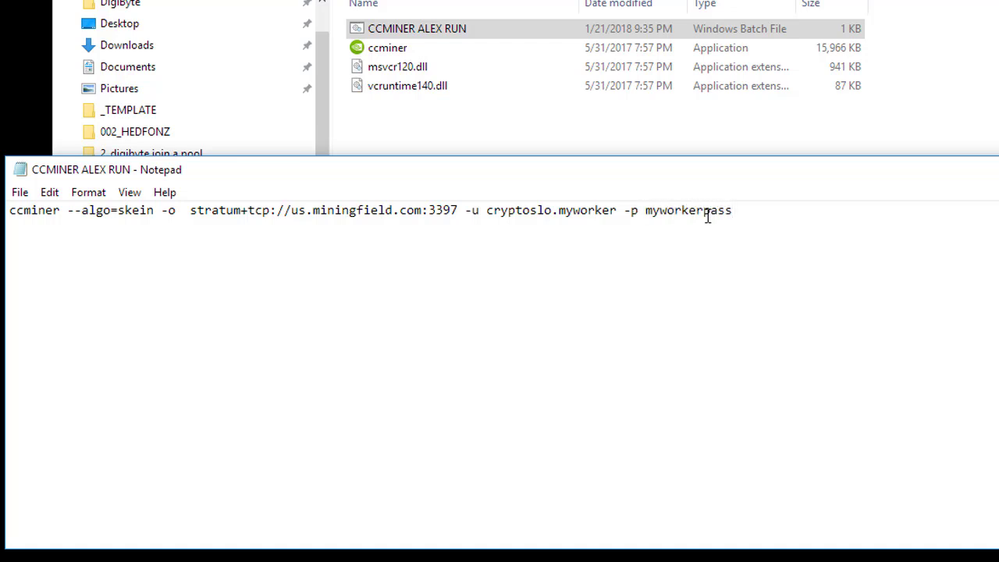
click(20, 193)
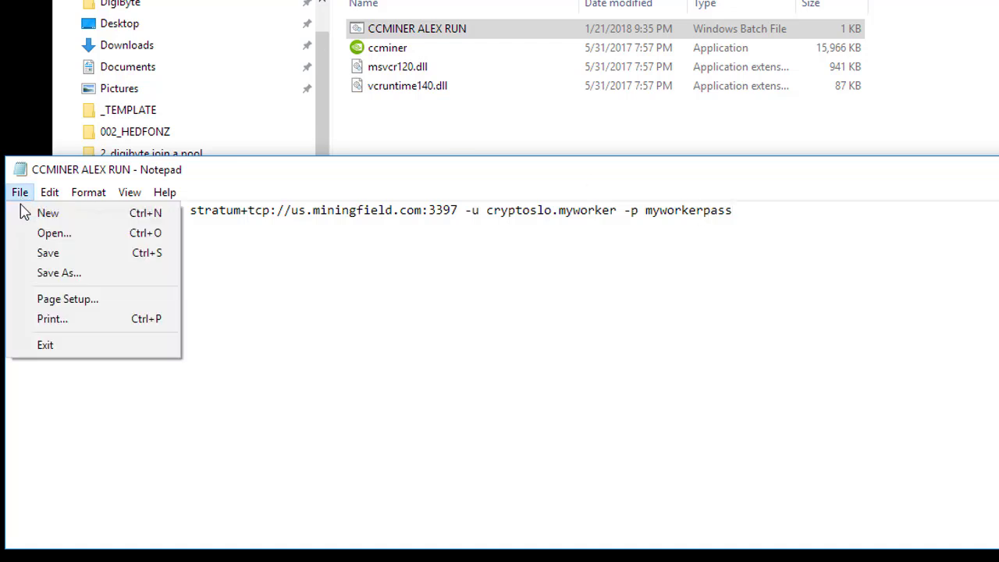
- In Save As, set the type to All Files and the name to CCMINER ALEX RUN.bat
click(64, 274)
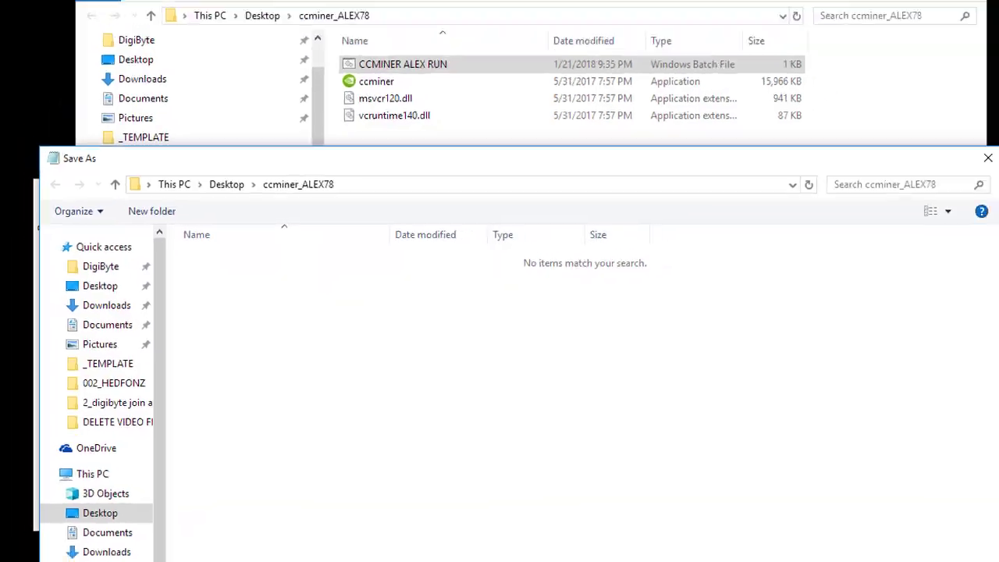
click(440, 457)
click(439, 504)
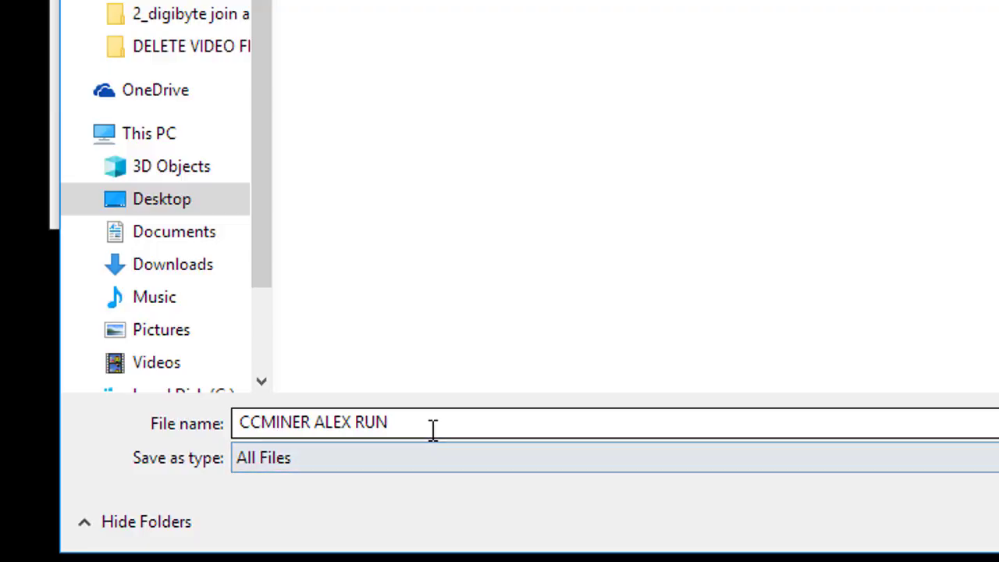
double_click(433, 424)
click(433, 423)
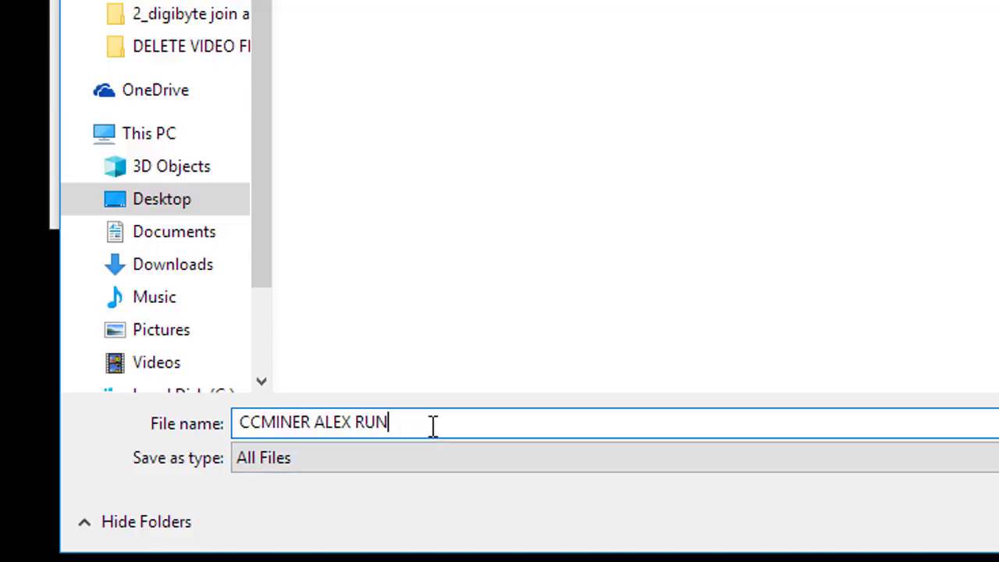
text(.bat)
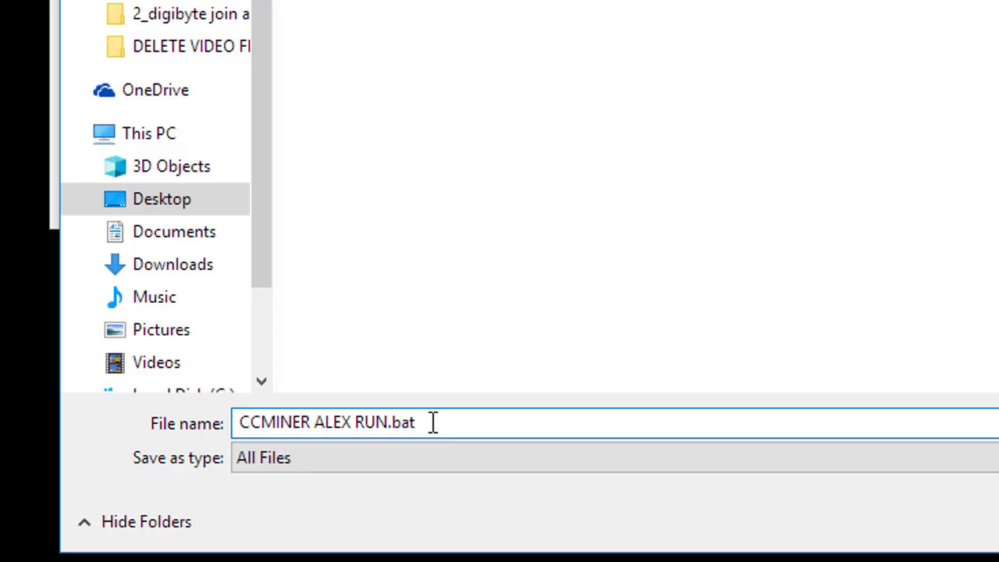
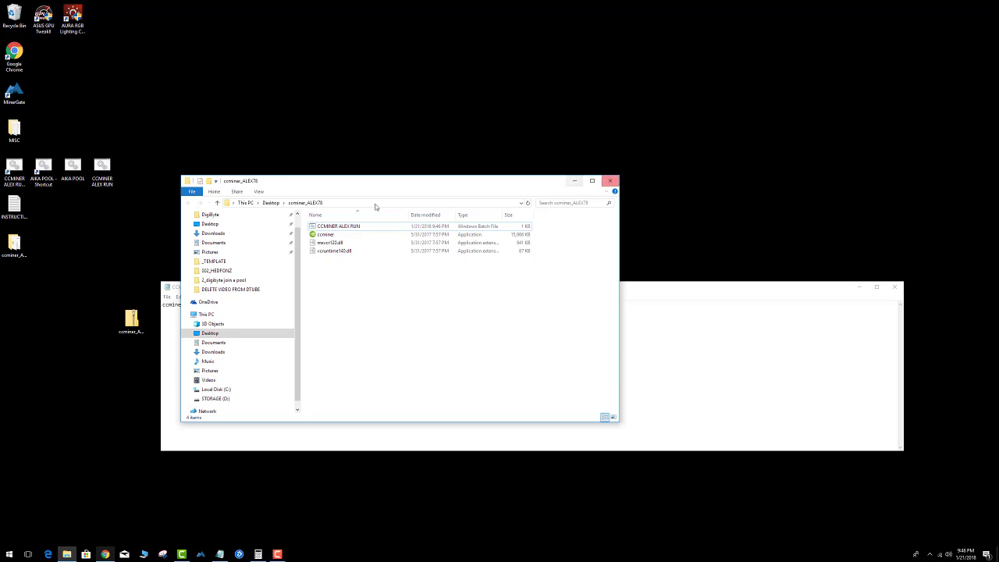
- Close the ccminer_ALEX78 Explorer window, leaving the CCMINER ALEX RUN batch file open in Notepad
click(610, 181)
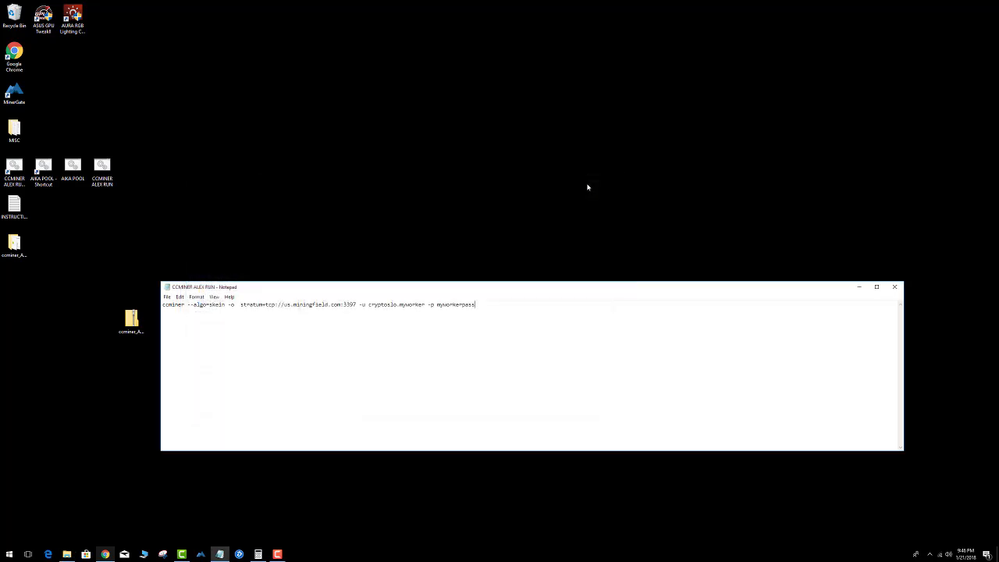
- Close Notepad and delete the zip file from the desktop
click(896, 287)
click(134, 327)
right_click(135, 330)
click(156, 468)
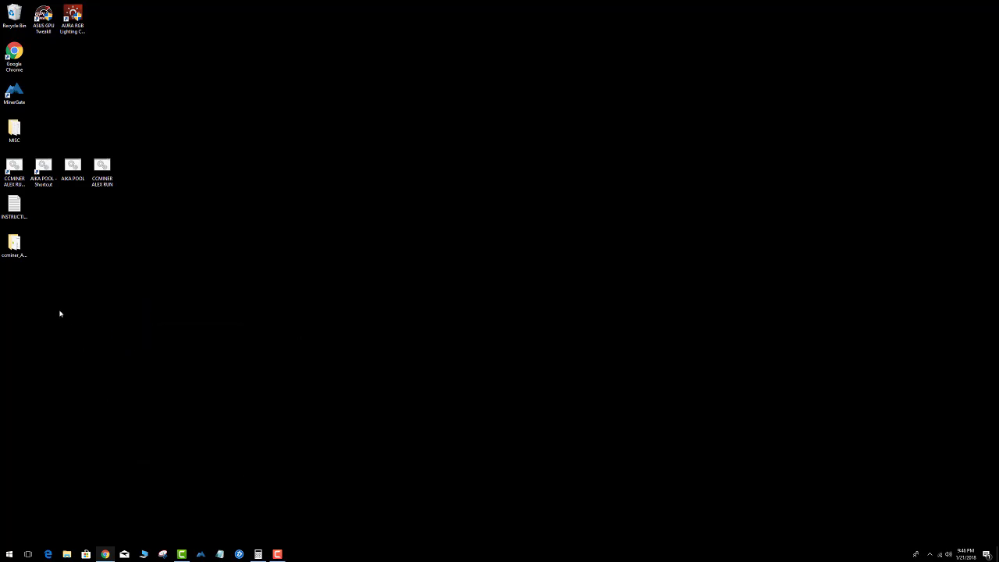
- Copy the ccminer_ALEX78 desktop folder and open a new Explorer window at Quick access
drag(17, 260, 266, 243)
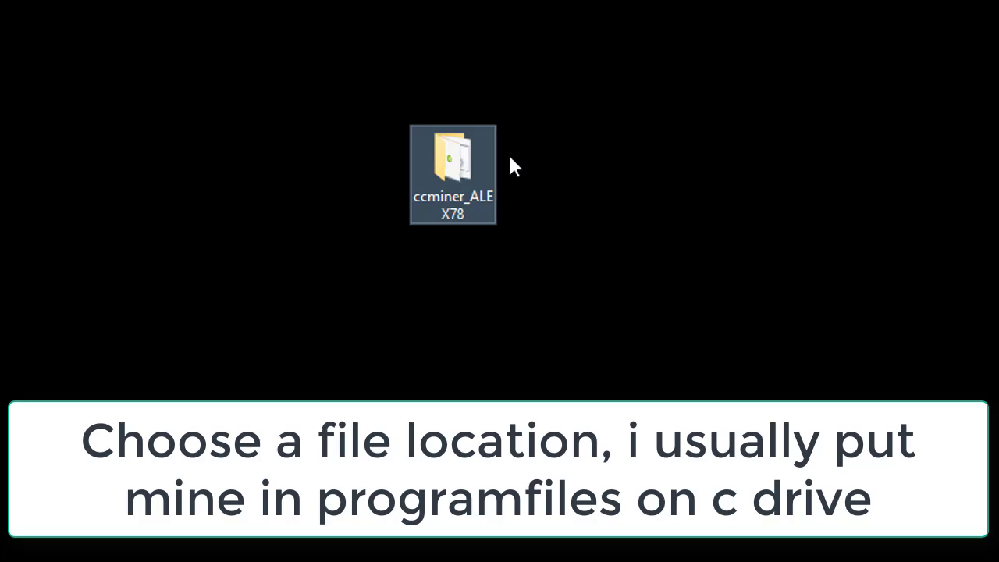
right_click(477, 175)
click(591, 504)
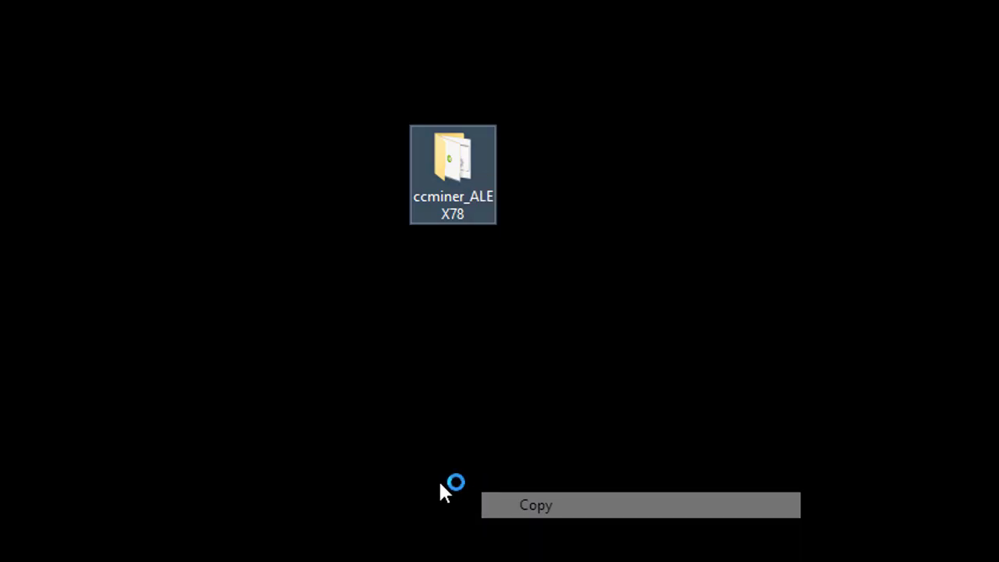
key(super+e)
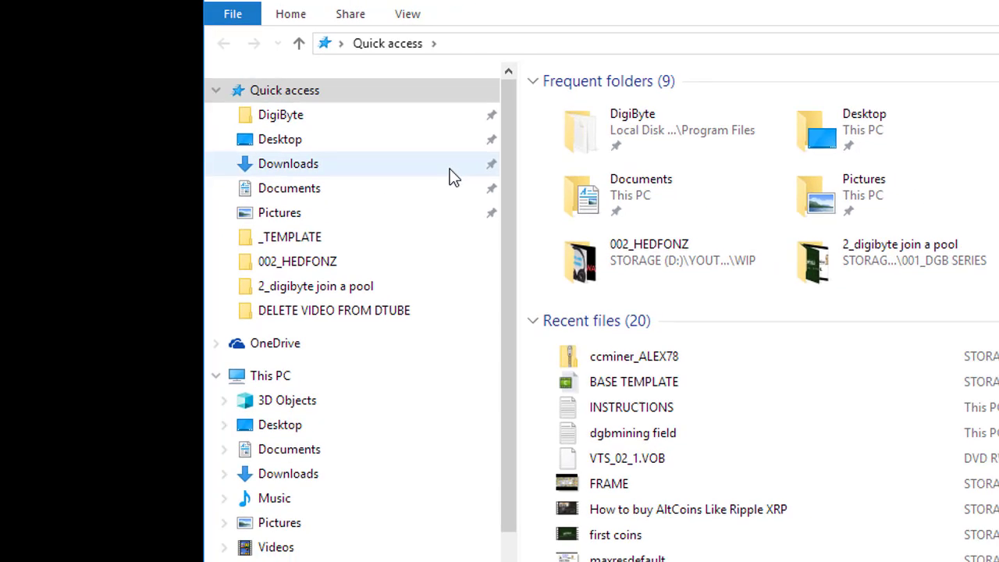
- Create a new folder named DIGIBYTE MINING inside C:\Program Files\_MINING
click(246, 511)
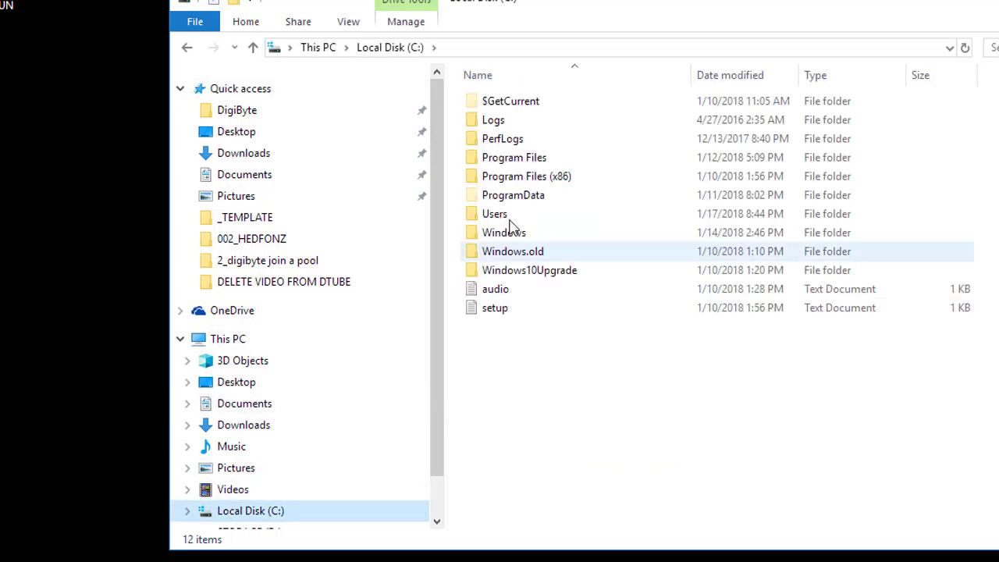
click(515, 159)
double_click(515, 159)
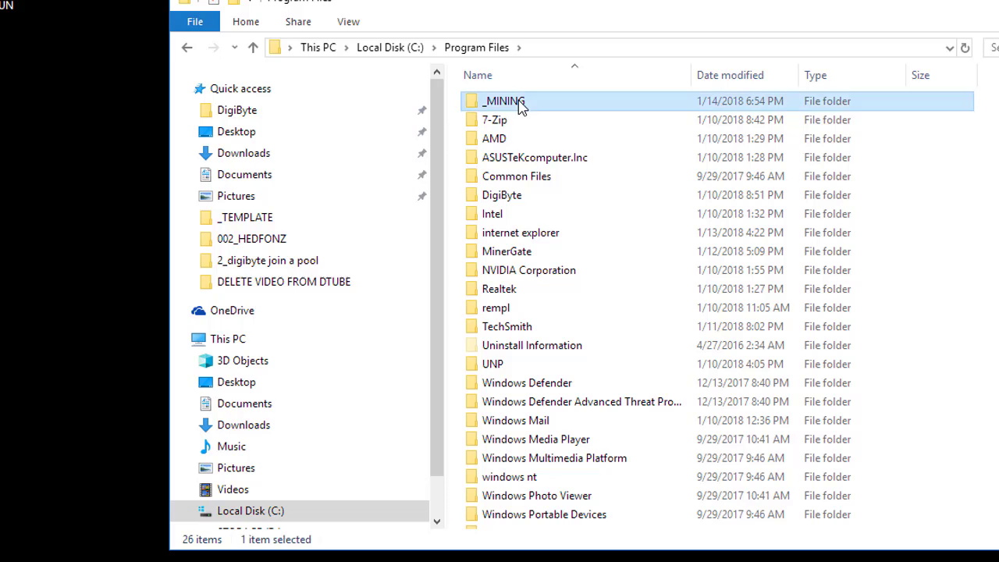
double_click(521, 105)
right_click(518, 176)
mouse_move(588, 390)
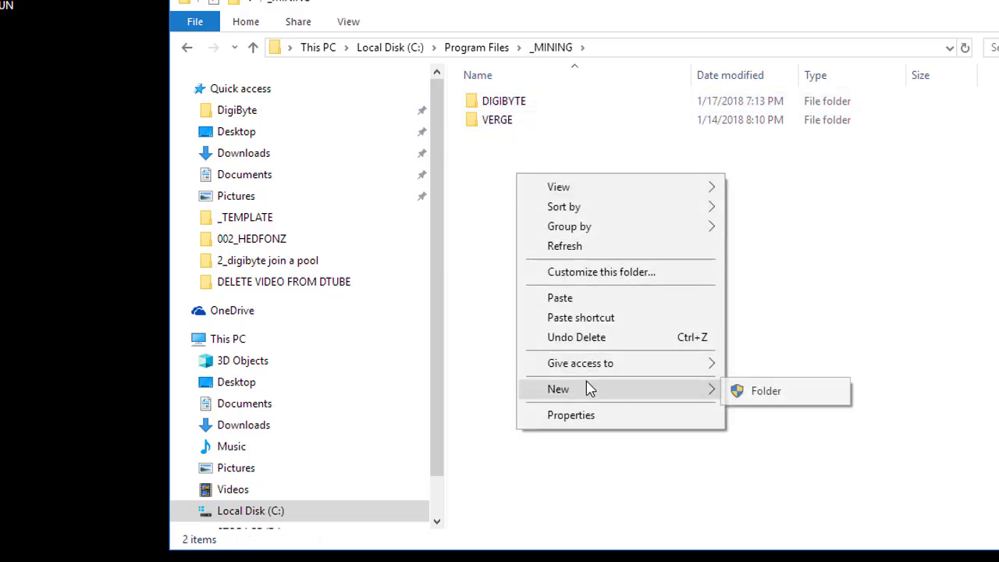
click(760, 390)
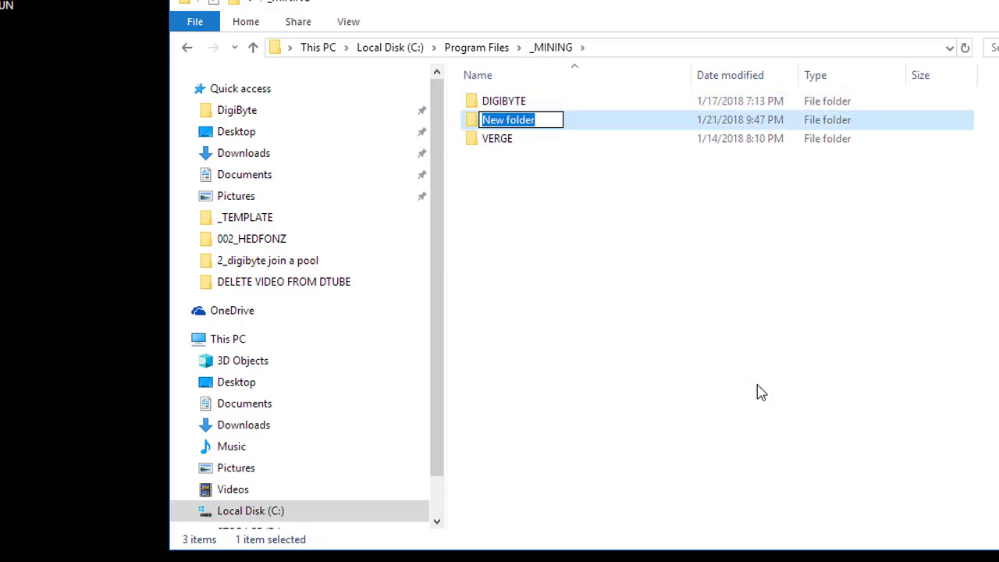
text(digi)
key(BackSpace)
key(BackSpace)
key(BackSpace)
key(BackSpace)
text(DIGIBYTE MINING)
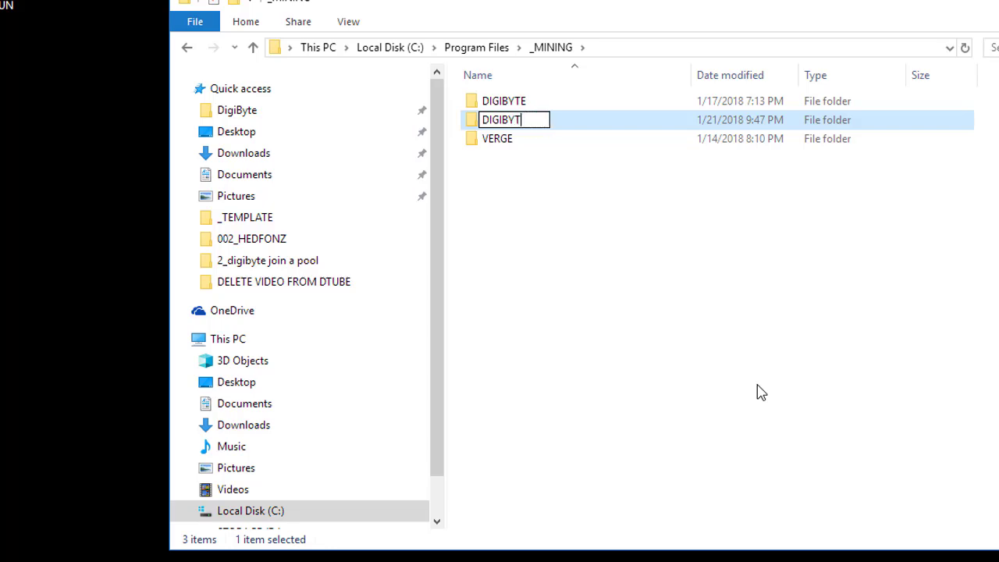
key(Return)
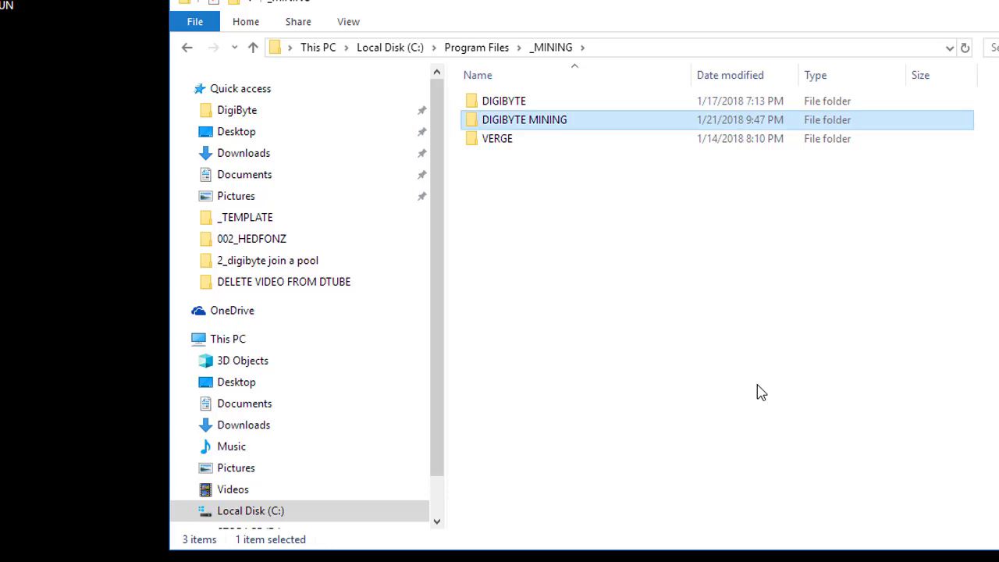
- Paste the ccminer_ALEX78 folder into DIGIBYTE MINING, granting administrator permission
key(Return)
key(ctrl+v)
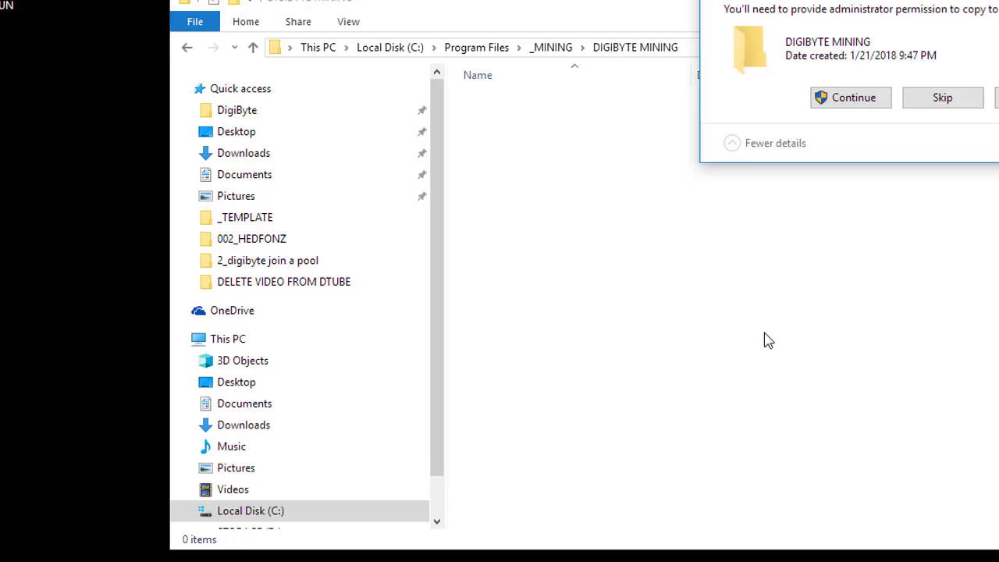
click(846, 96)
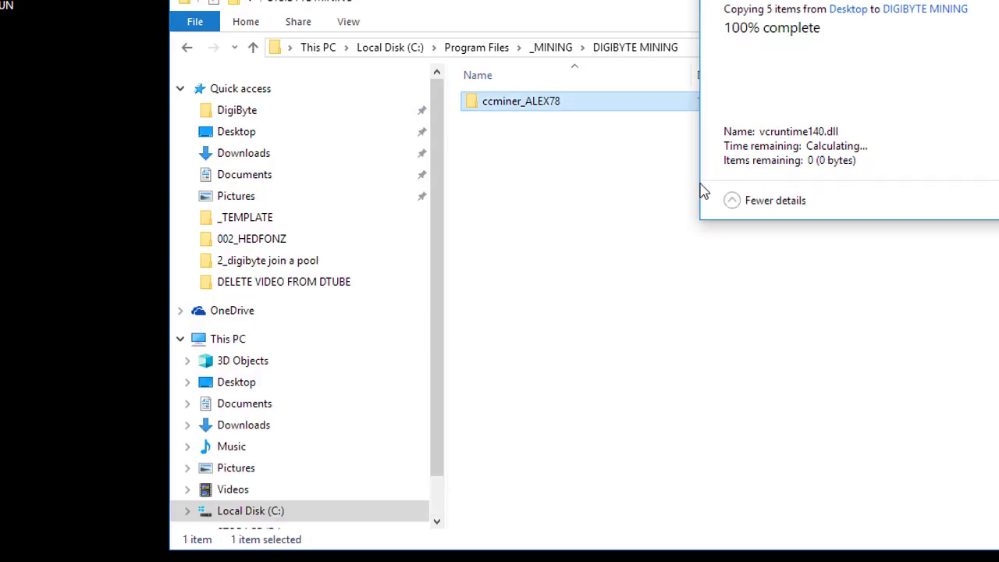
click(544, 174)
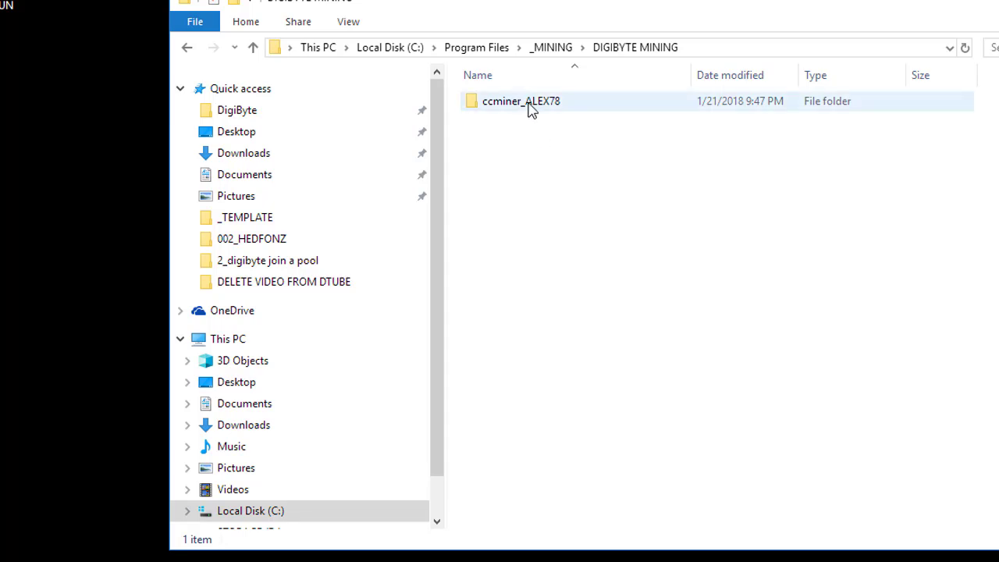
- Send a desktop shortcut of CCMINER ALEX RUN.bat from the copied ccminer_ALEX78 folder, then show the desktop
double_click(530, 110)
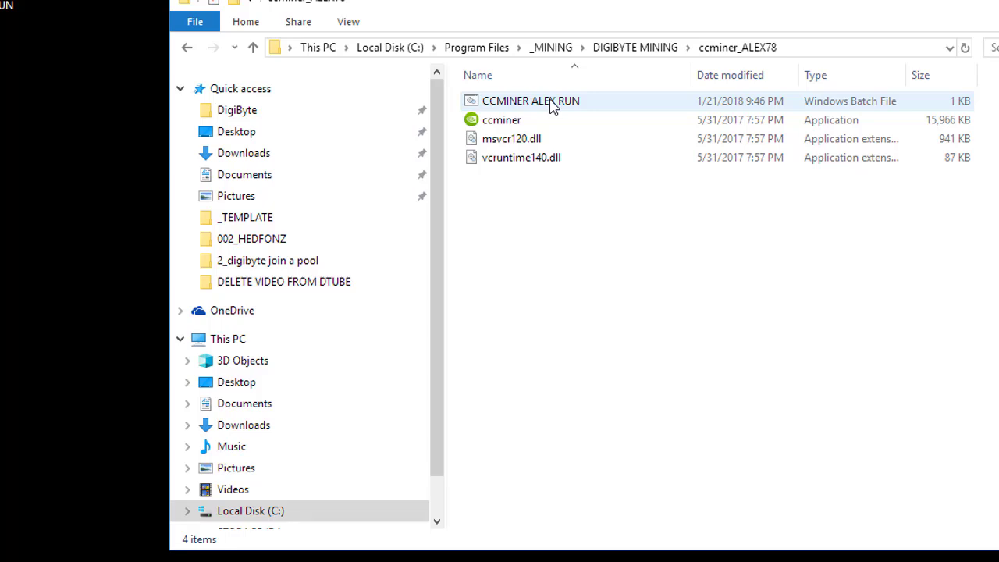
right_click(550, 103)
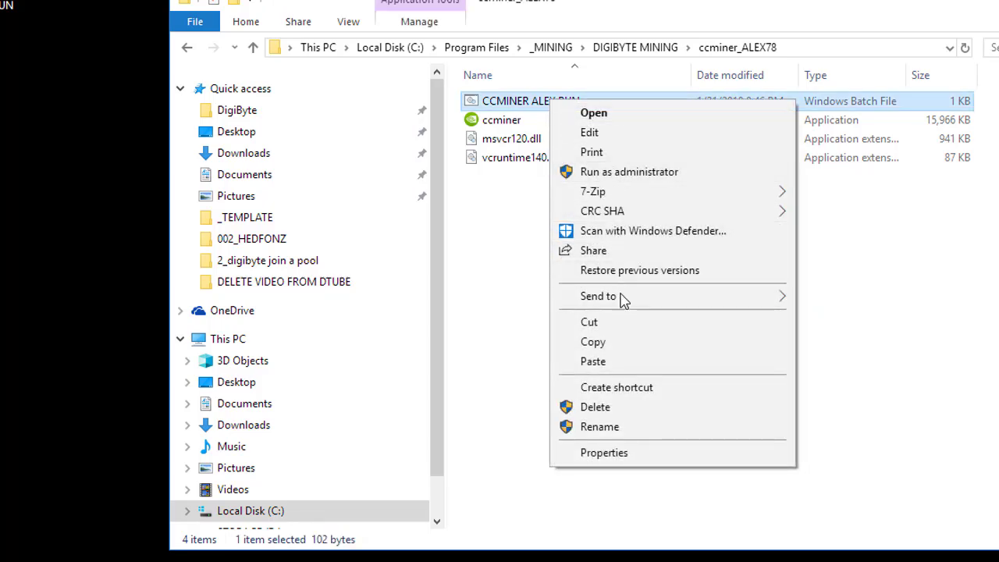
mouse_move(622, 304)
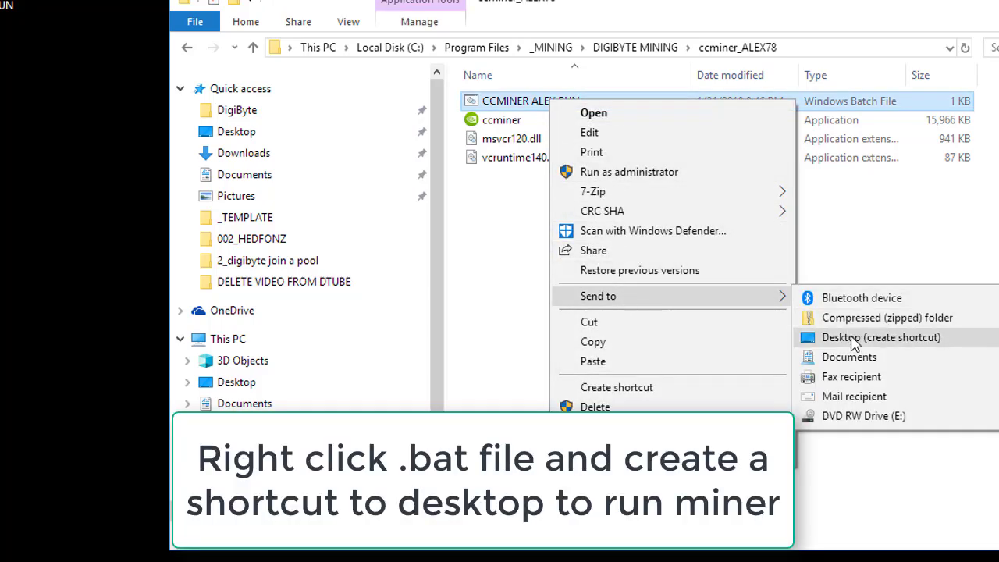
click(855, 344)
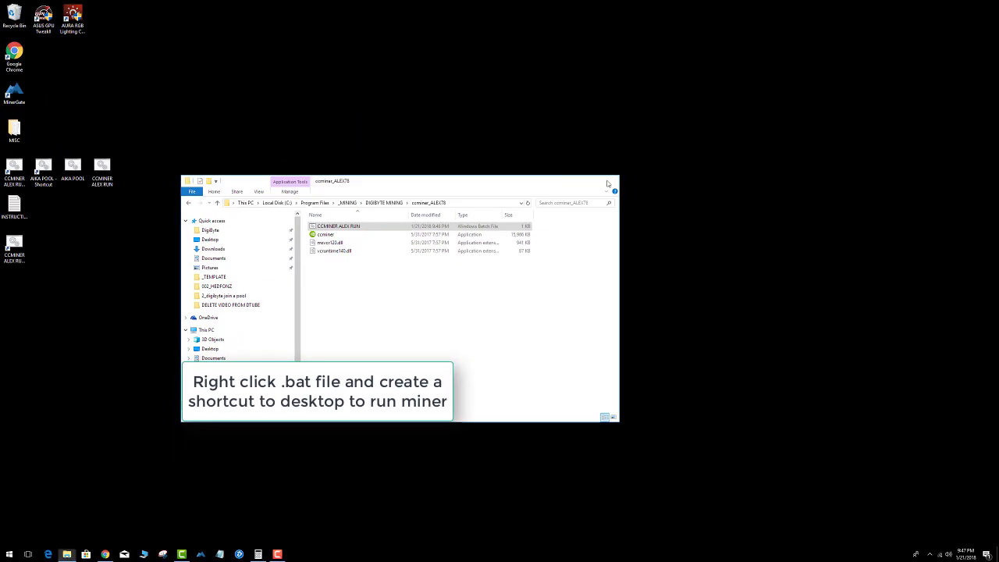
key(super+d)
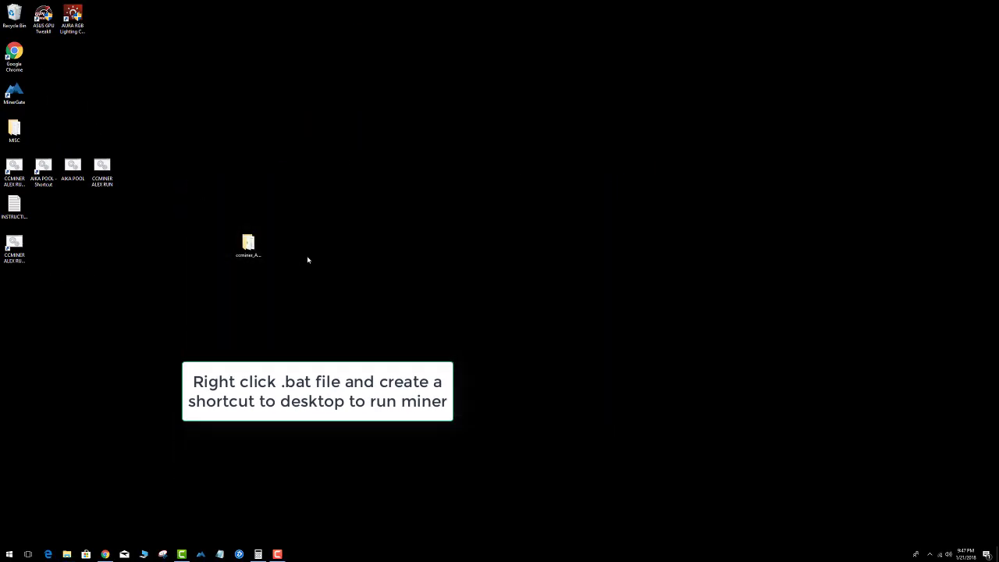
- Delete the leftover ccminer folder from the desktop and move the new shortcut among the icons
right_click(257, 249)
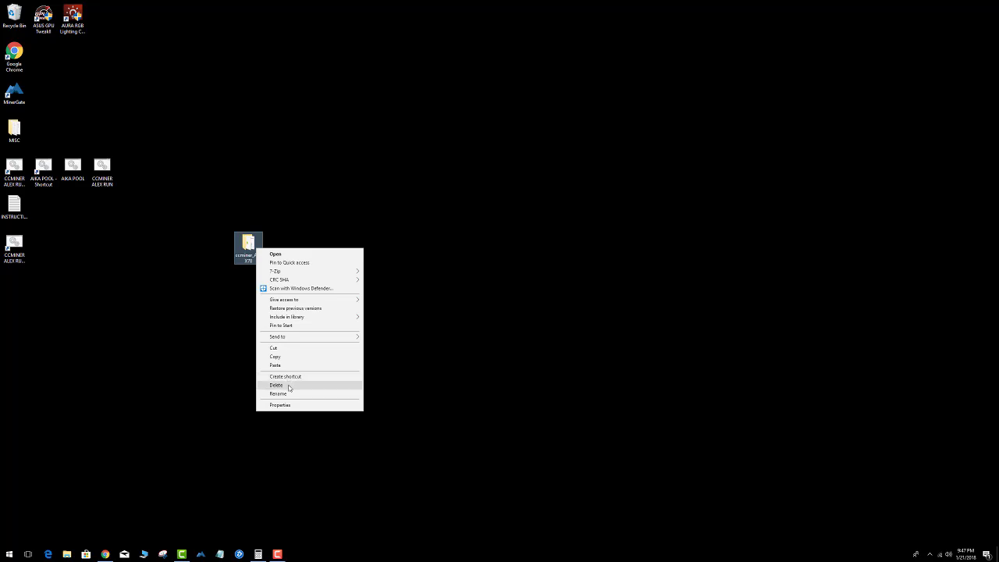
click(288, 386)
drag(28, 257, 211, 248)
drag(873, 327, 877, 328)
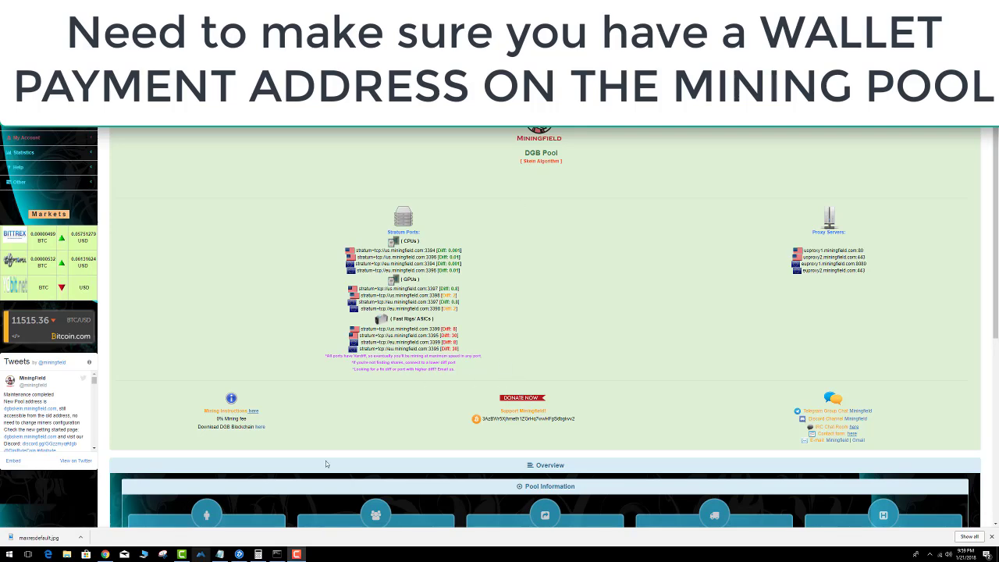
- In DigiByte Core's Receive section, open the saved payment request and copy its receiving address
click(238, 554)
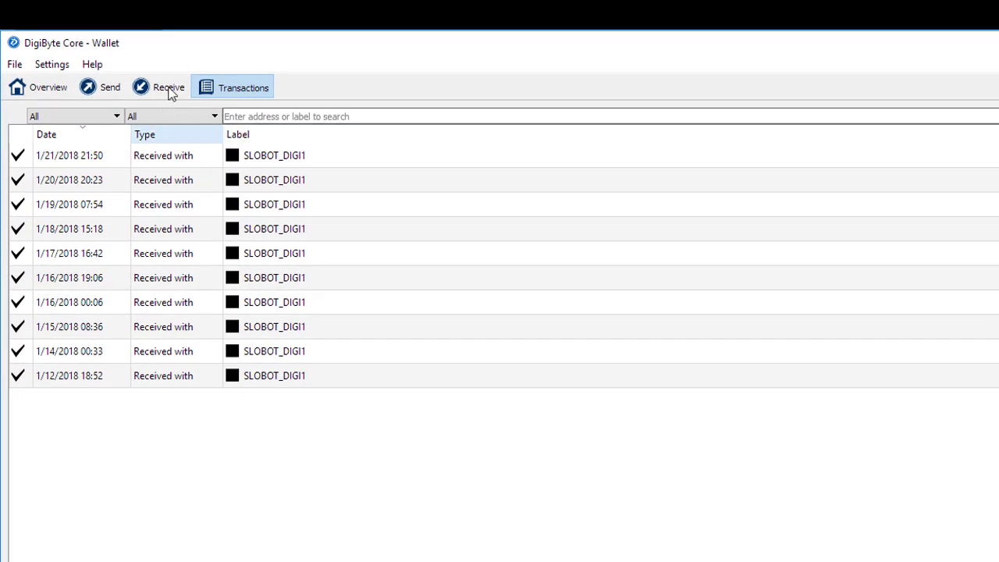
click(153, 77)
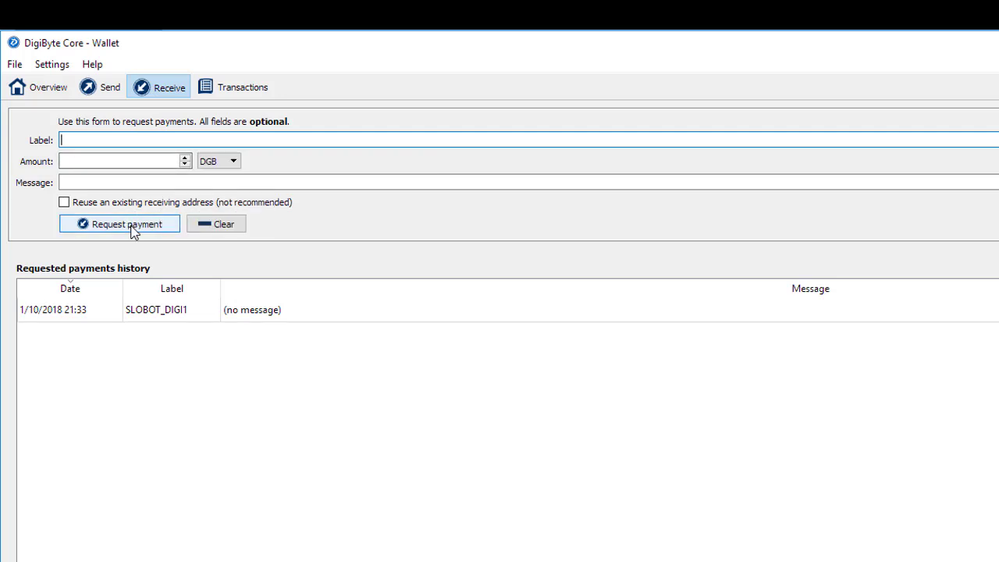
double_click(178, 314)
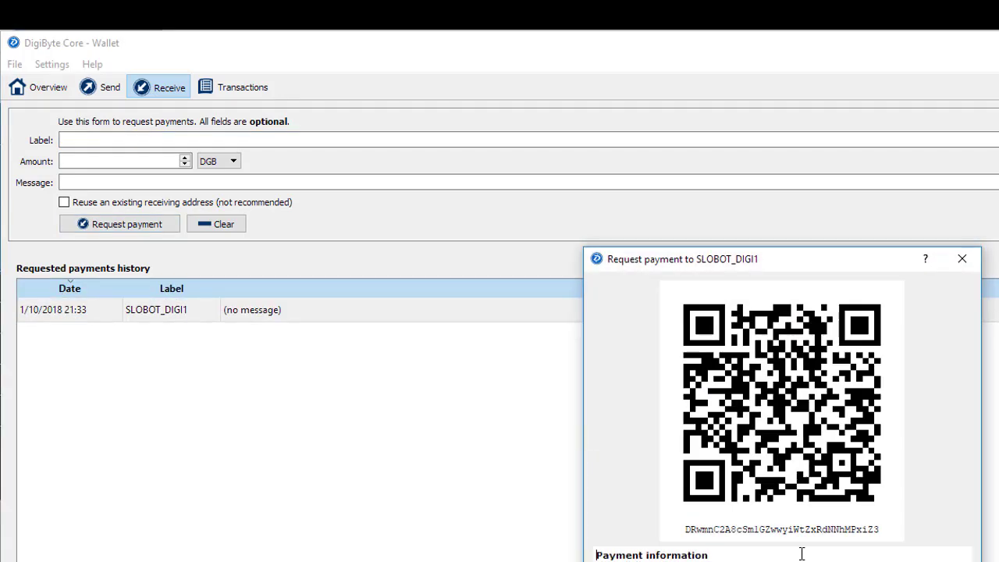
drag(880, 535, 711, 537)
click(960, 260)
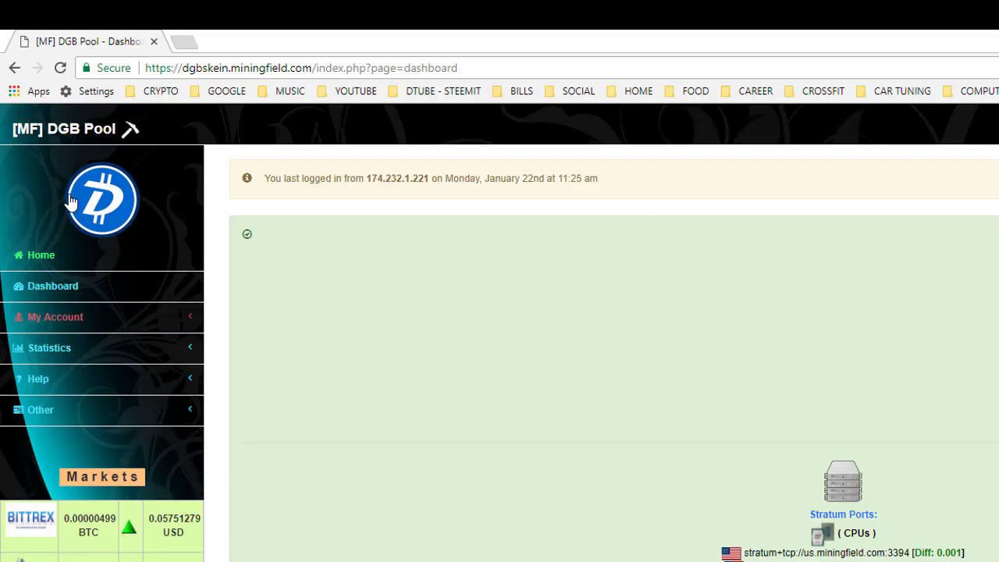
- Open MiningField's Edit Account page and select the existing Payment Address to replace it
click(61, 324)
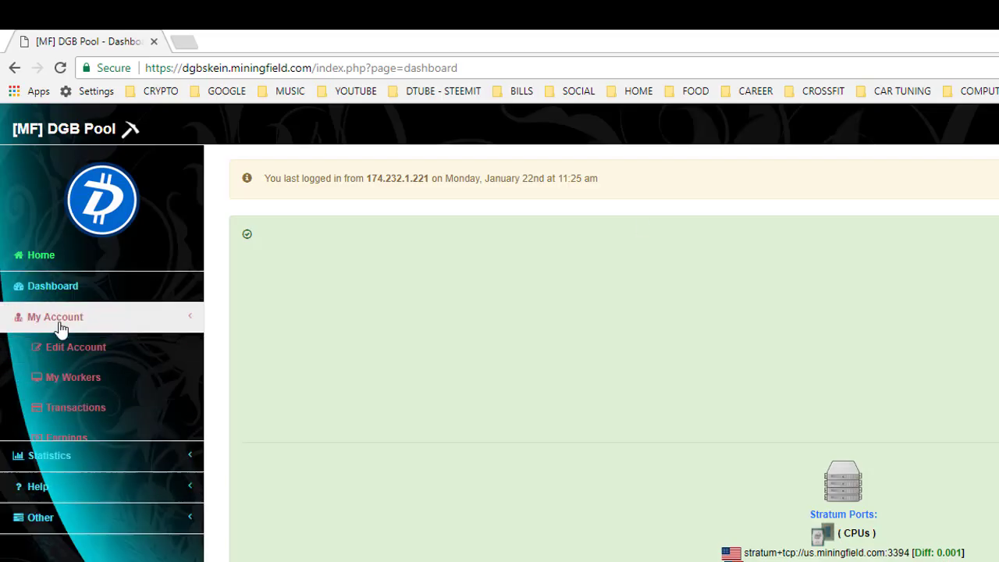
click(60, 349)
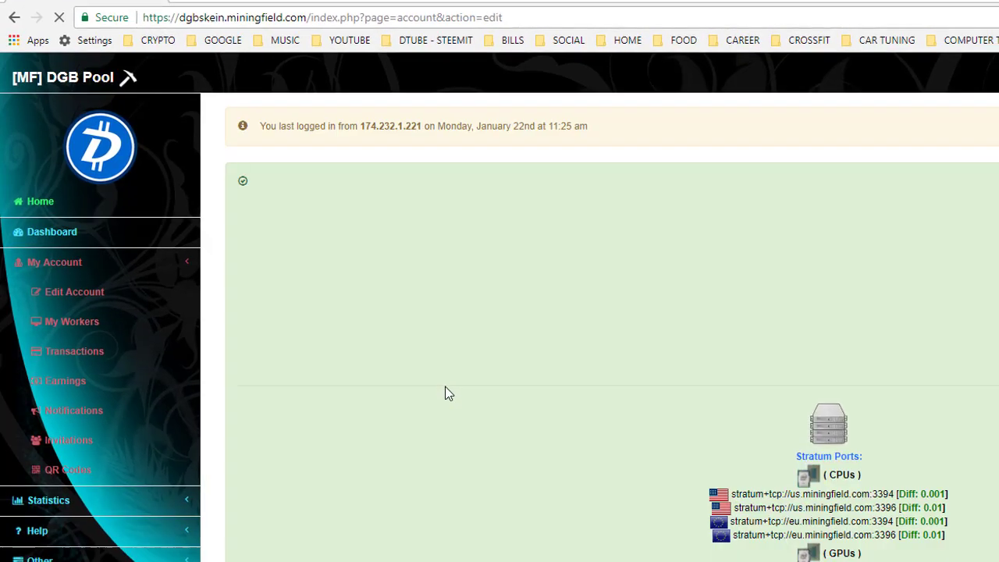
scroll(447, 392, down, 9)
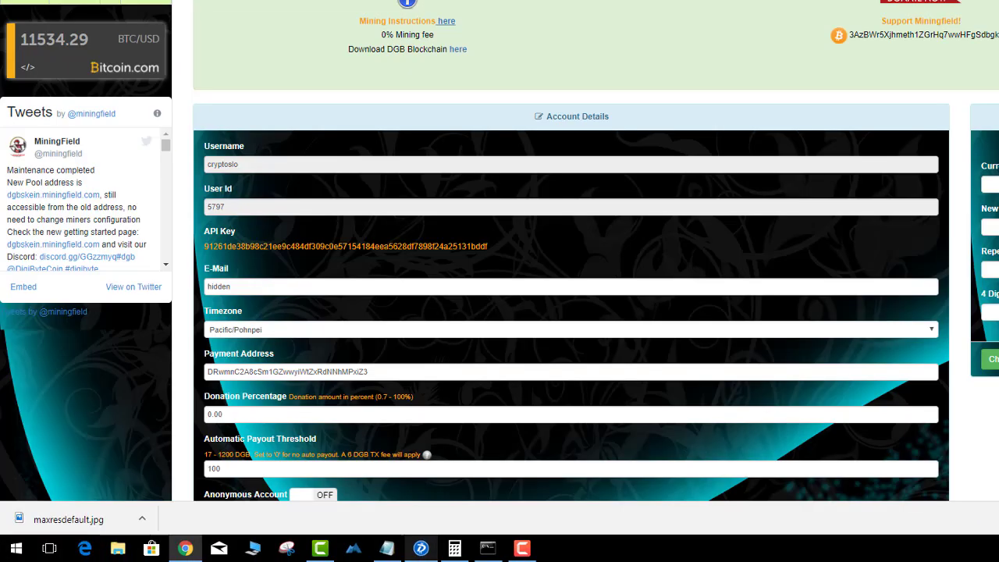
scroll(569, 312, down, 5)
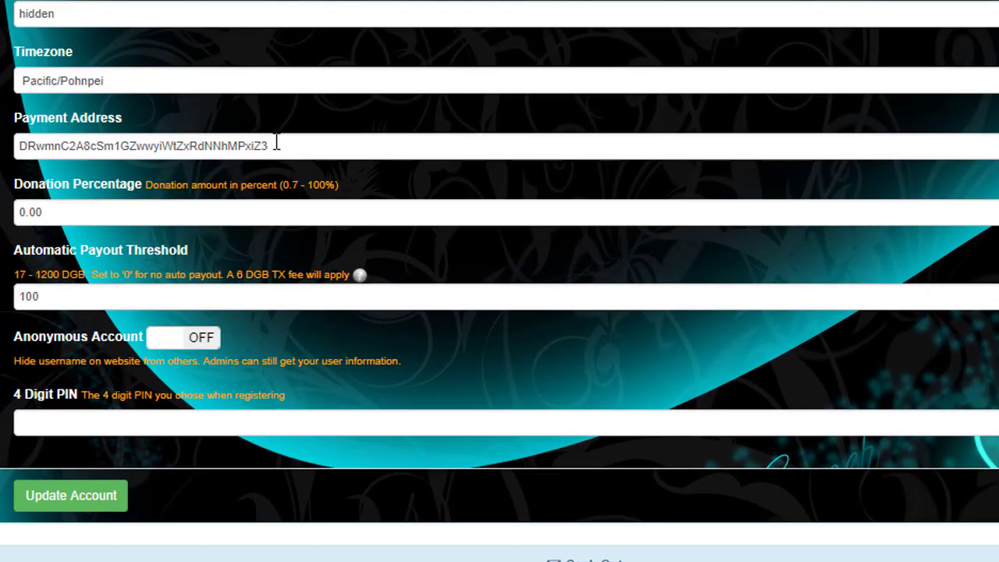
drag(297, 147, 17, 152)
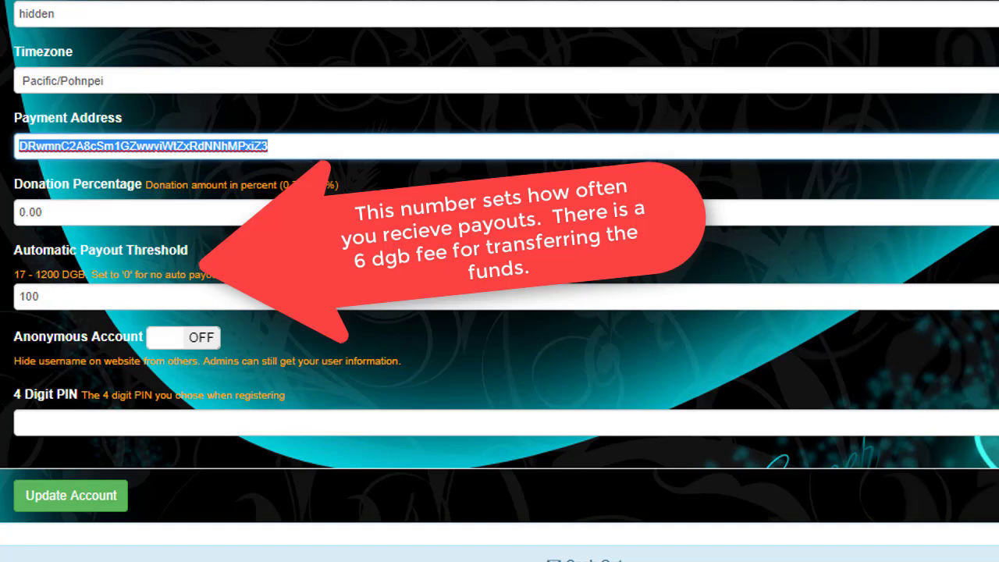
- Set the Automatic Payout Threshold to 200 and enter the account's 4-digit PIN
drag(236, 274, 349, 273)
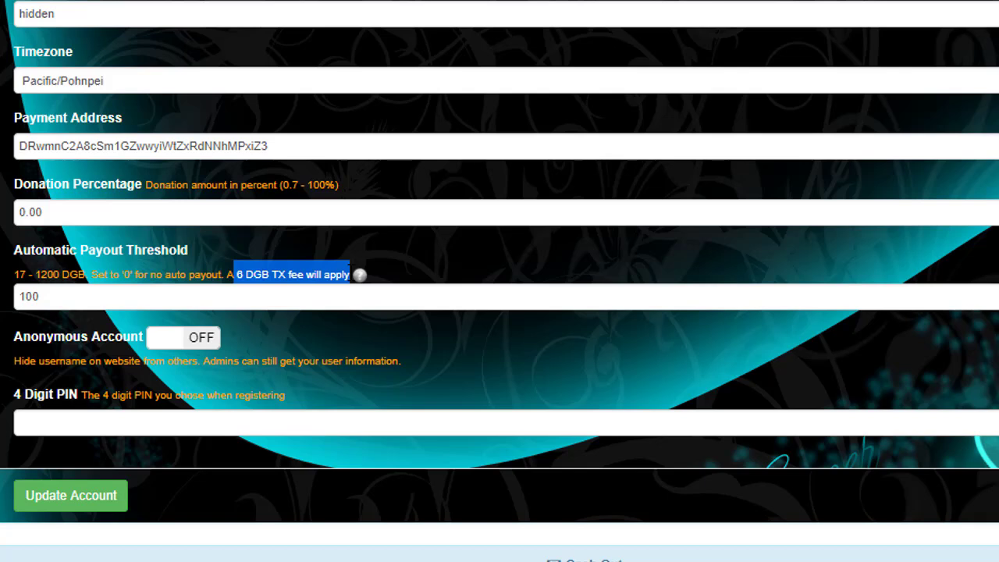
click(46, 298)
key(ctrl+a)
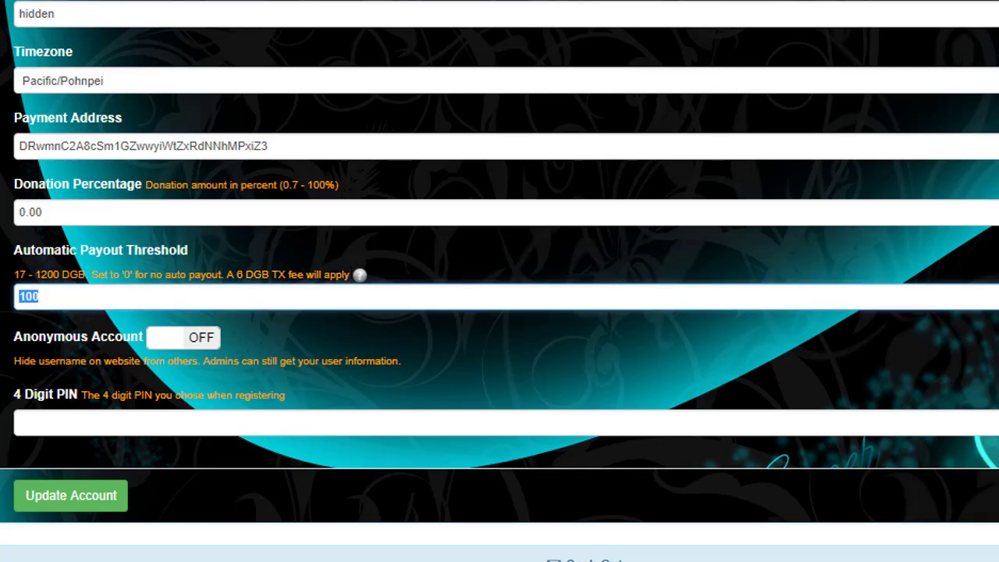
text(200)
click(55, 421)
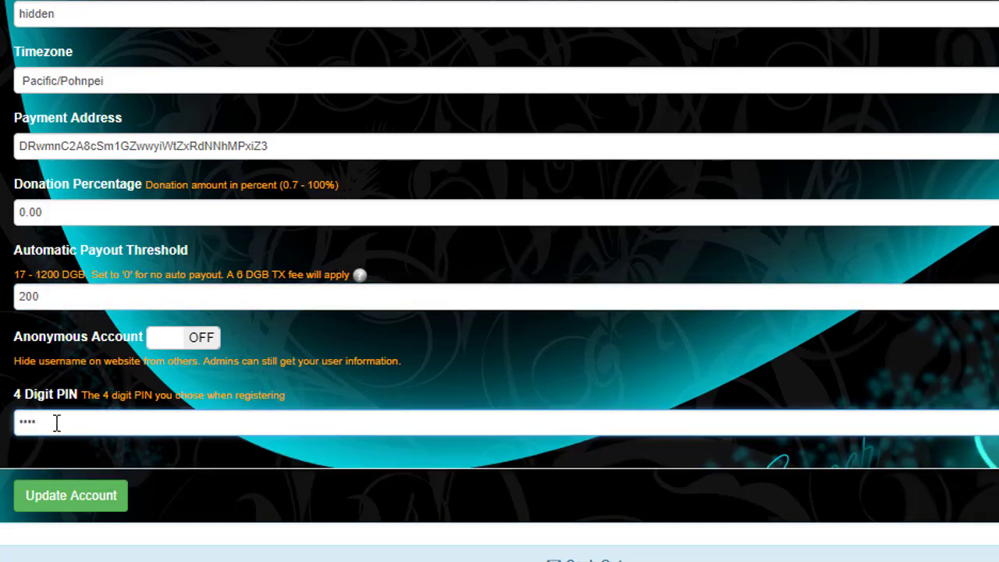
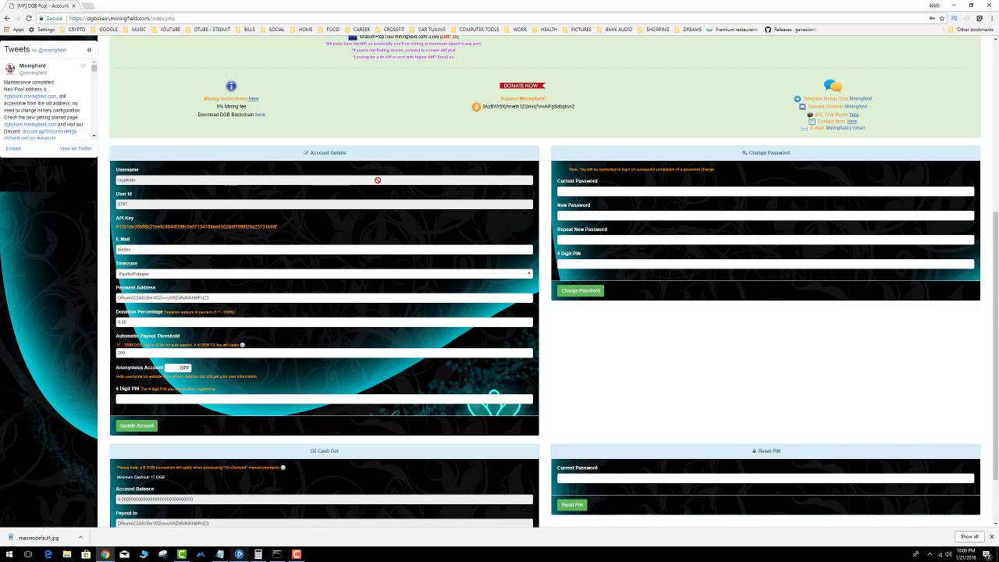
- Scroll the MiningField pool page back to the top and minimize the browser to reveal the wallet
scroll(379, 181, up, 3)
scroll(438, 123, up, 3)
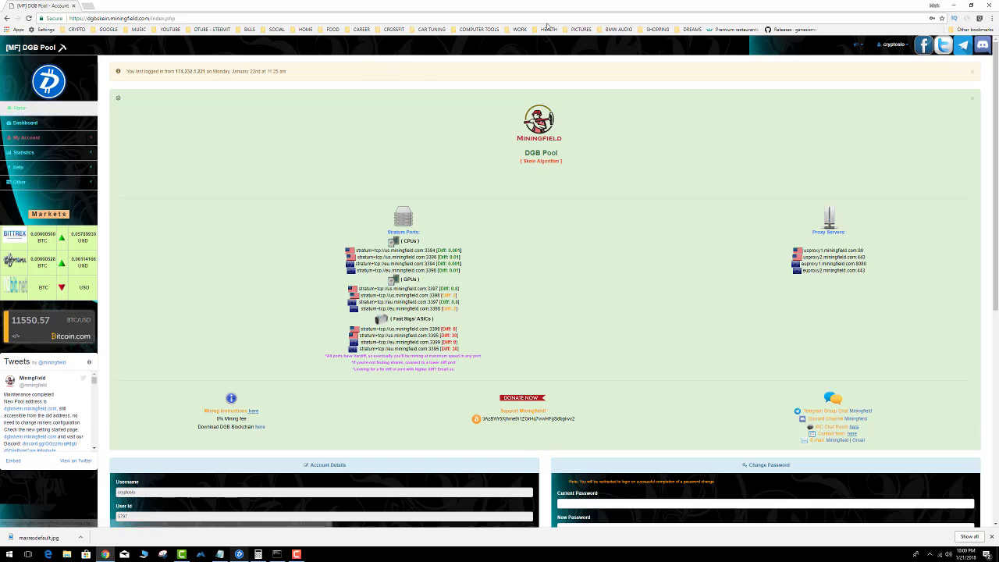
click(952, 5)
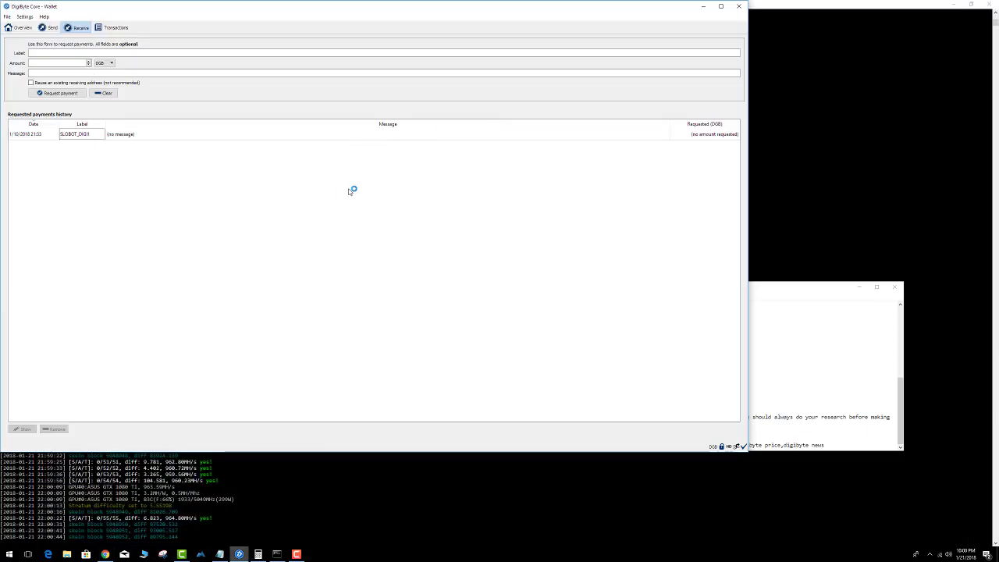
- Close the old ccminer console, switch the DigiByte wallet to Overview, then minimize the wallet and Notepad
click(747, 498)
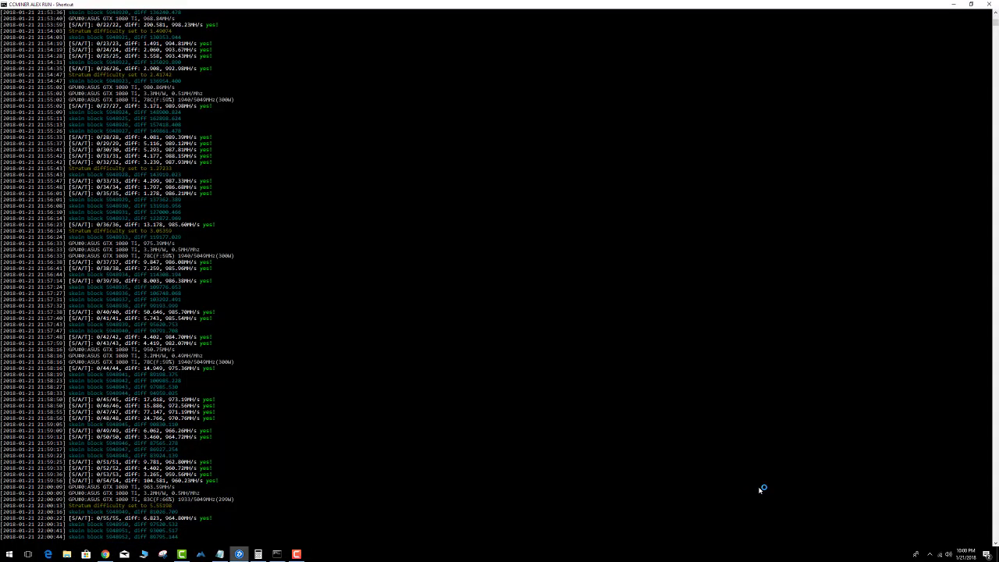
click(989, 5)
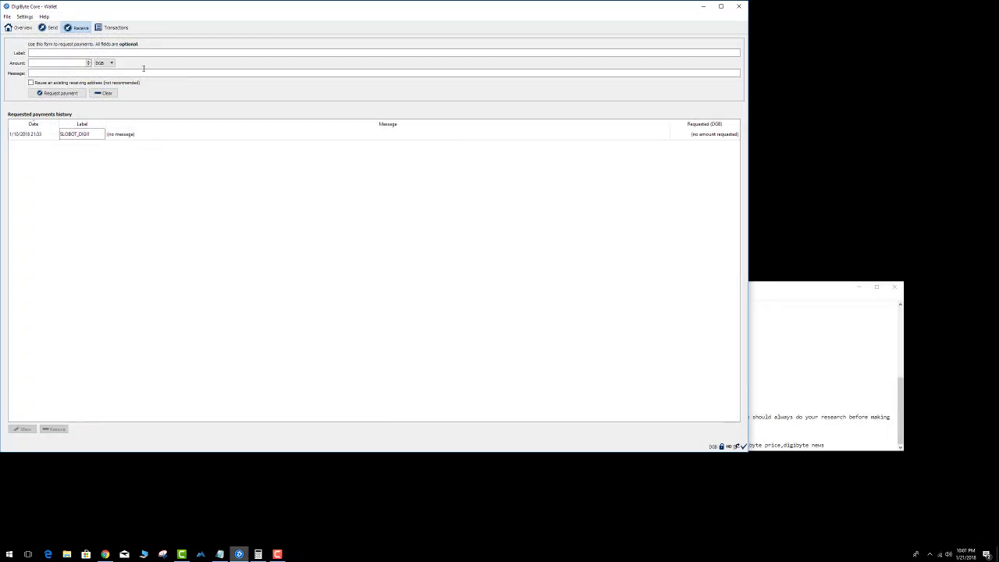
click(19, 27)
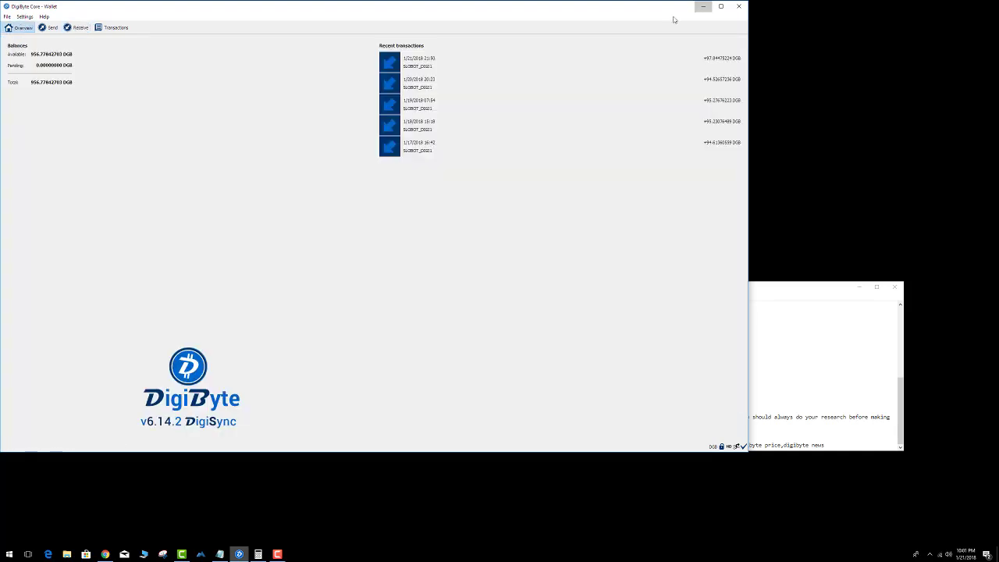
click(702, 6)
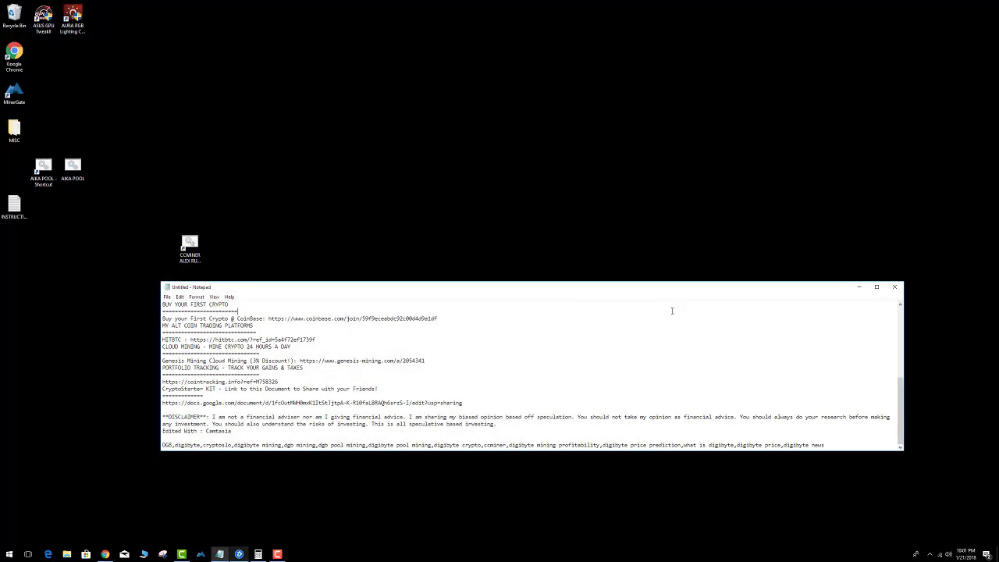
click(861, 289)
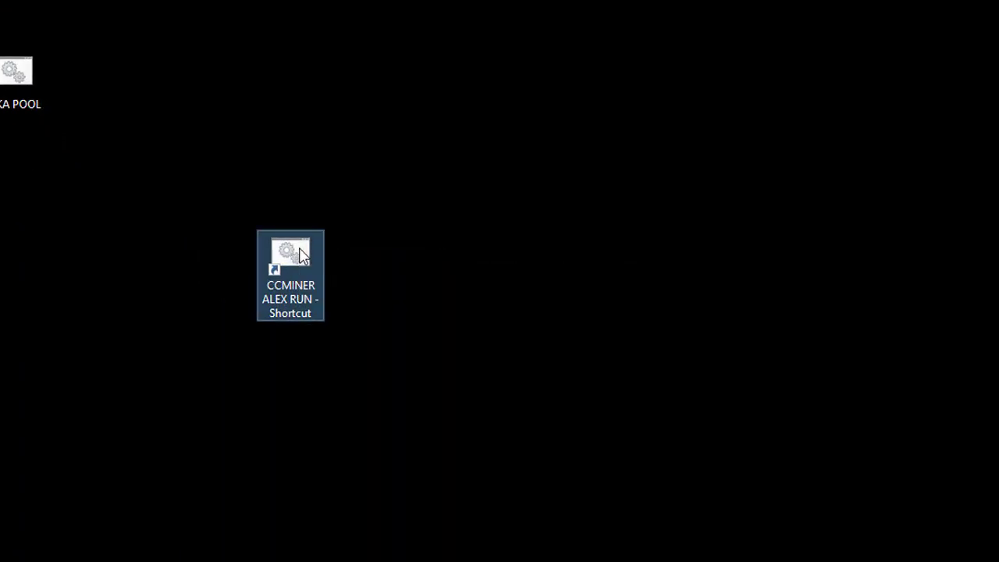
- Launch CCMINER ALEX RUN and highlight the us.miningfield.com:3397 stratum line and the 'yes!' accepted share
double_click(300, 251)
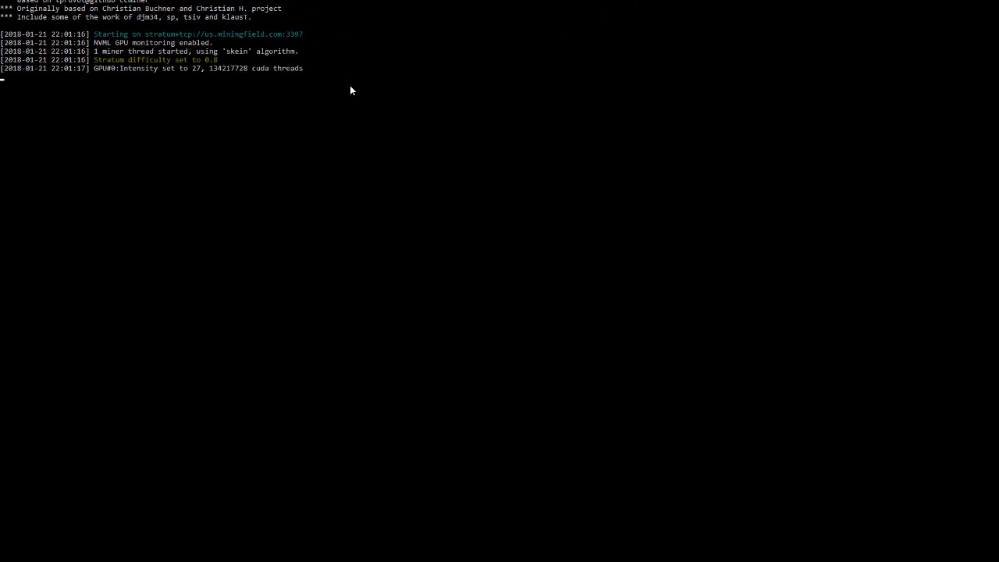
drag(324, 35, 94, 35)
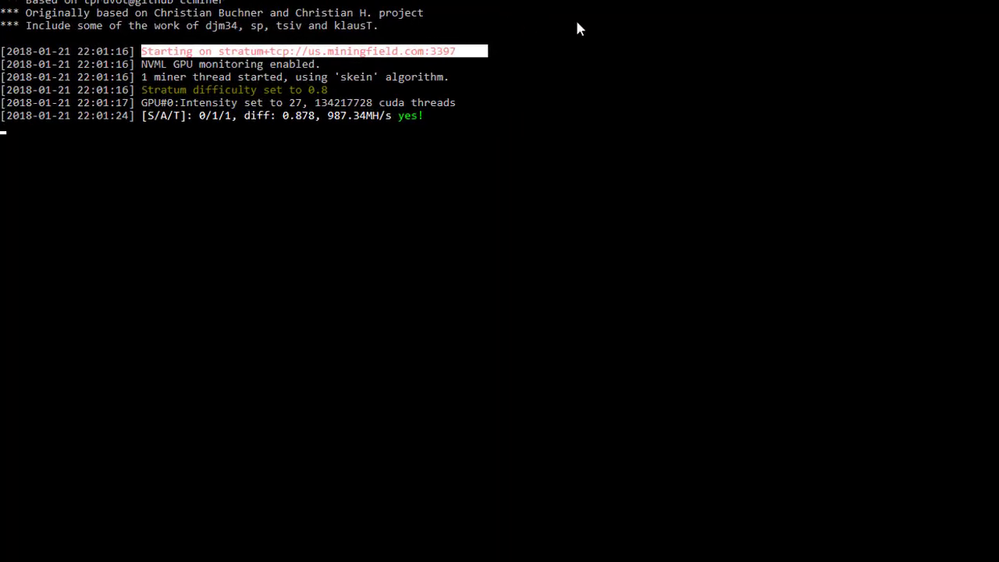
drag(625, 183, 269, 165)
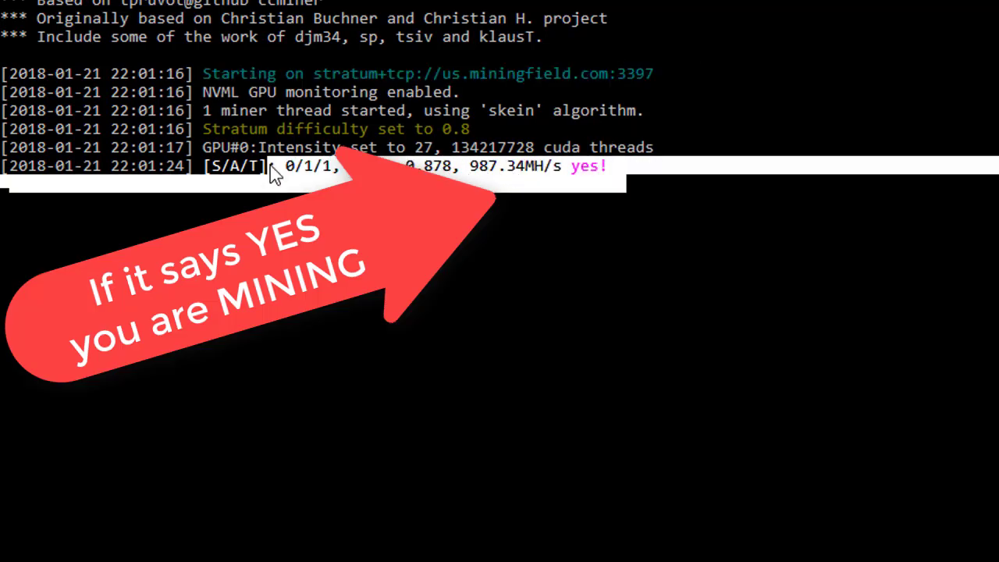
click(557, 349)
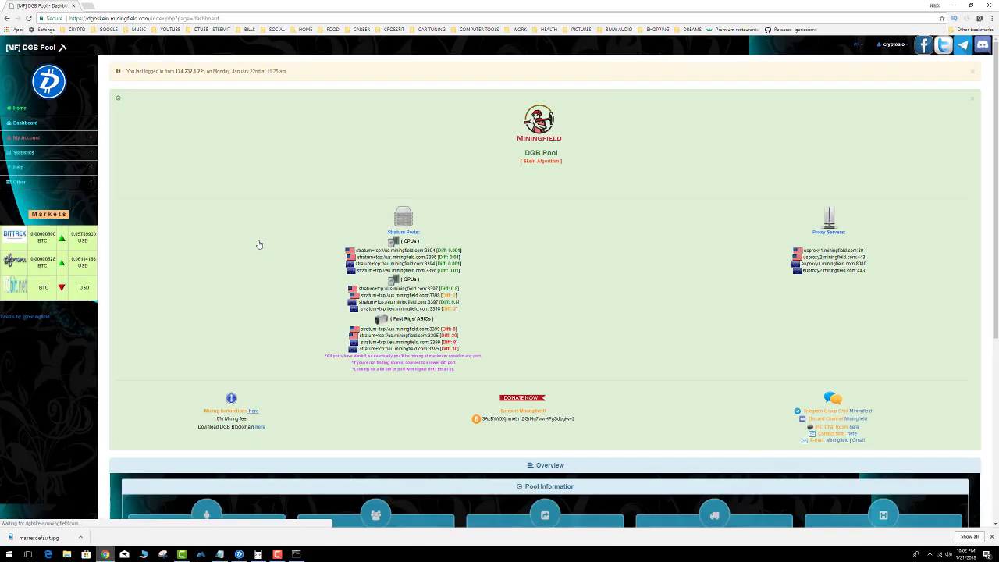
- Highlight the 894.79 MH/s My Hashrate under Pool Information and minimize the ccminer console
scroll(259, 243, down, 1)
scroll(259, 243, down, 2)
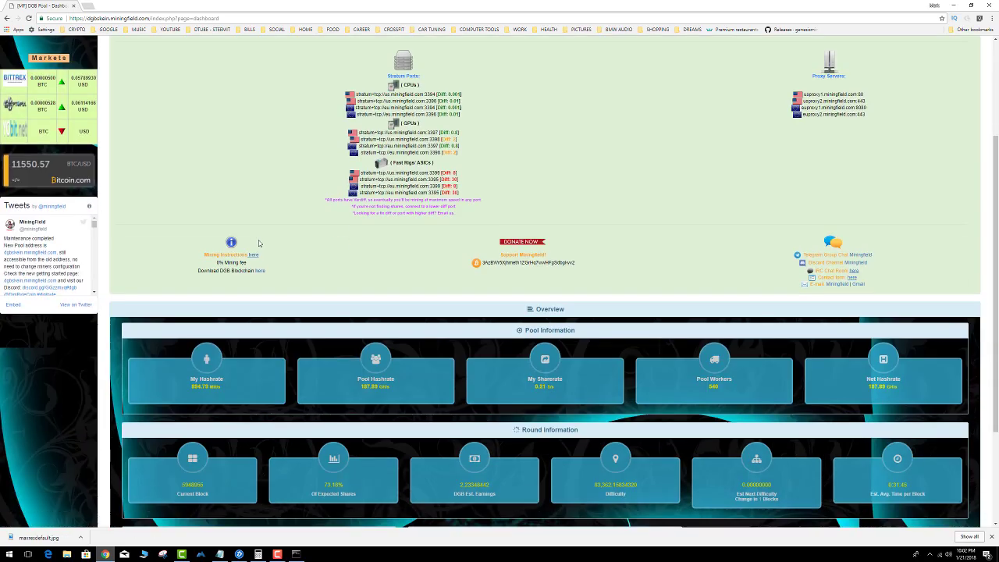
drag(180, 383, 228, 387)
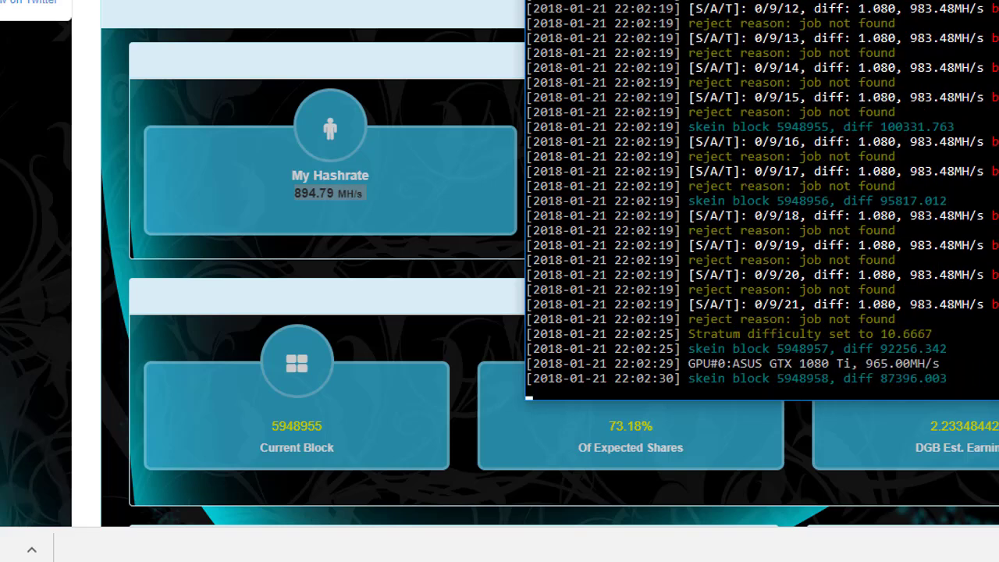
key(super+Down)
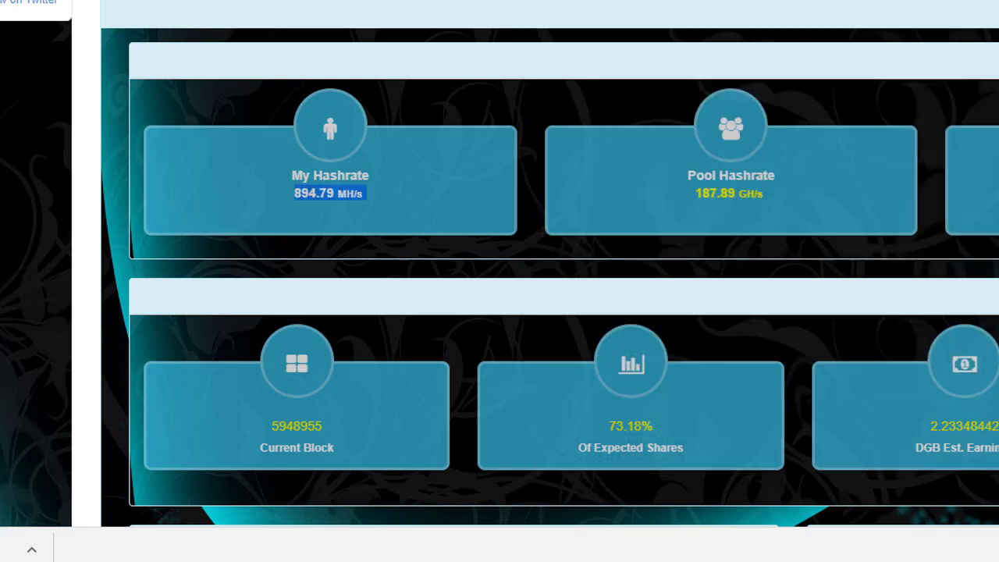